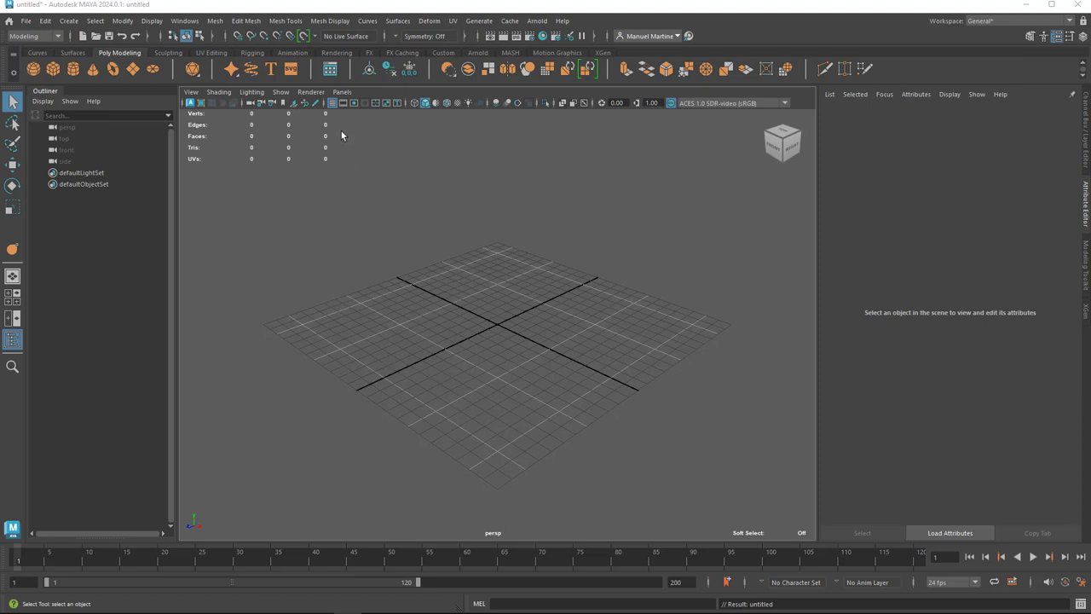
Create polygon cylinder pCylinder1 at the grid origin and frame it close up in the view
left_click(247, 21)
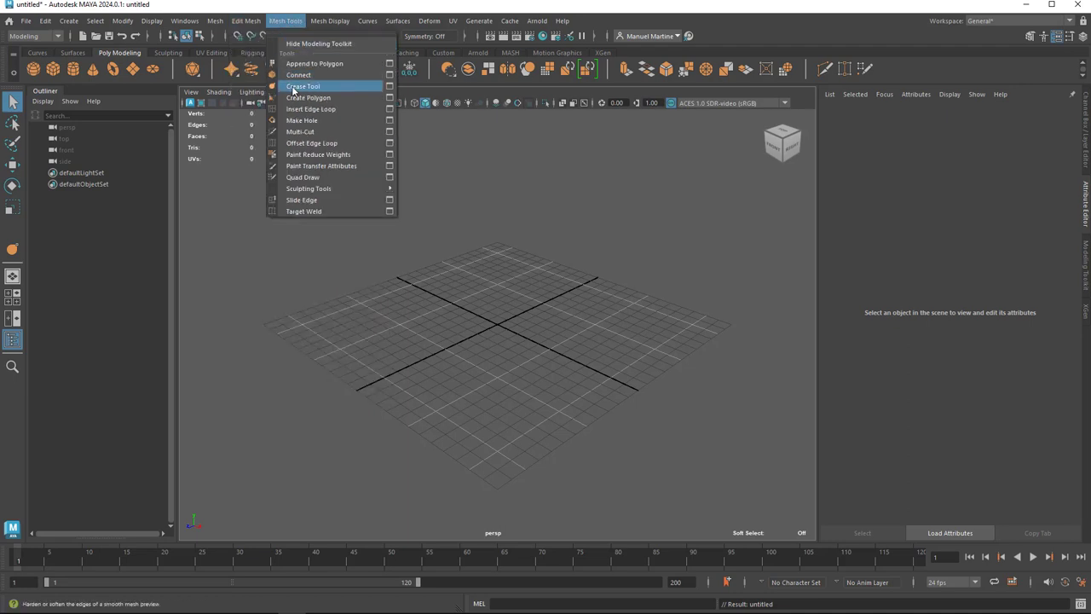
left_click(447, 209)
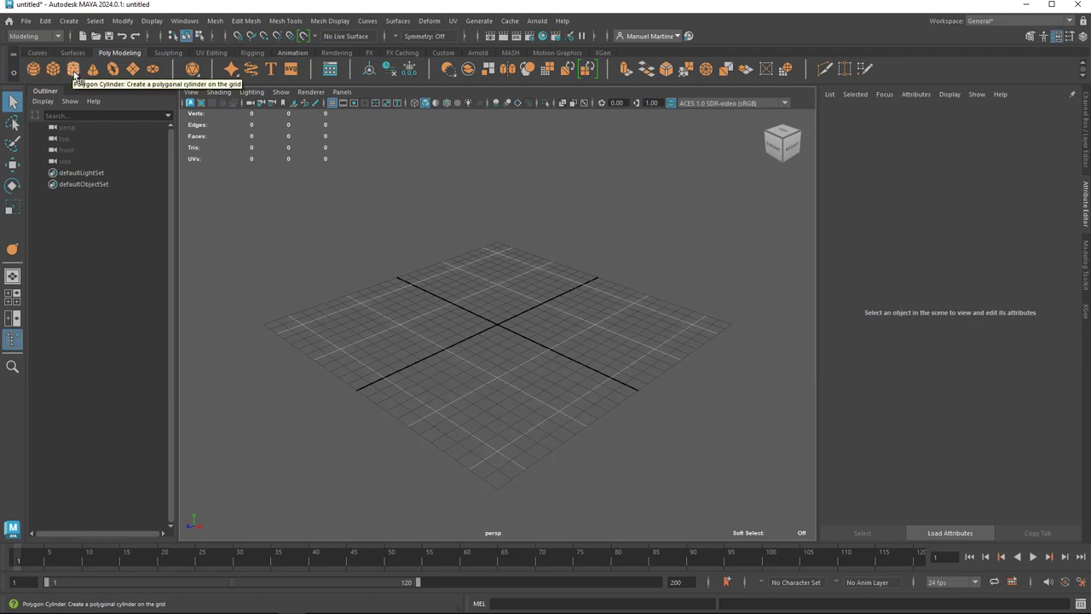
left_click(73, 74)
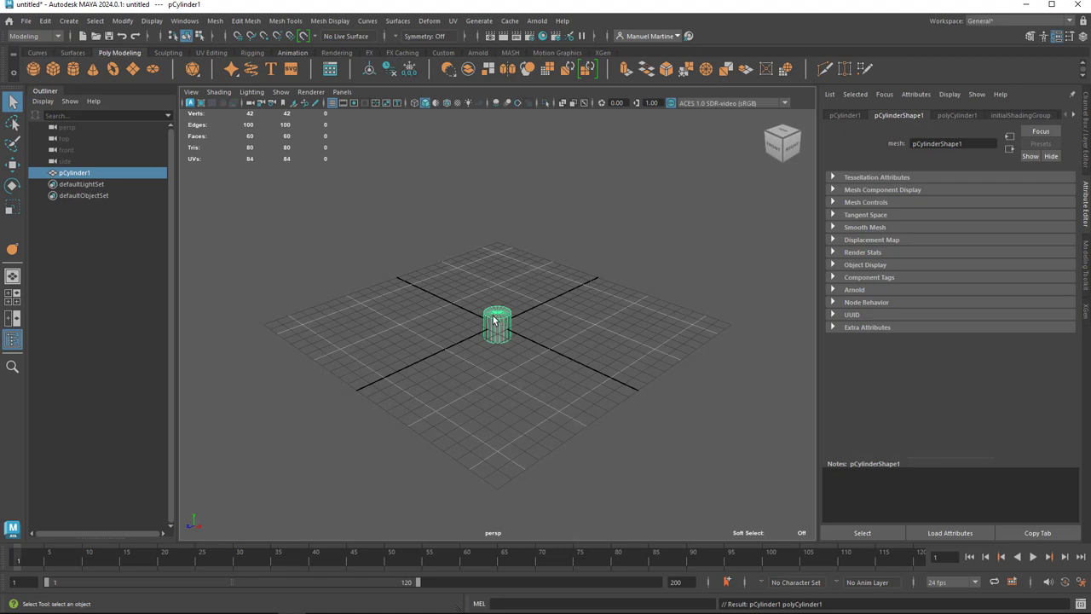
key("f")
mouse_move(554, 317)
left_mouse_down("alt")
mouse_move(609, 323)
mouse_move(519, 319)
left_mouse_up("alt")
right_click_drag(516, 316, 559, 317, "alt")
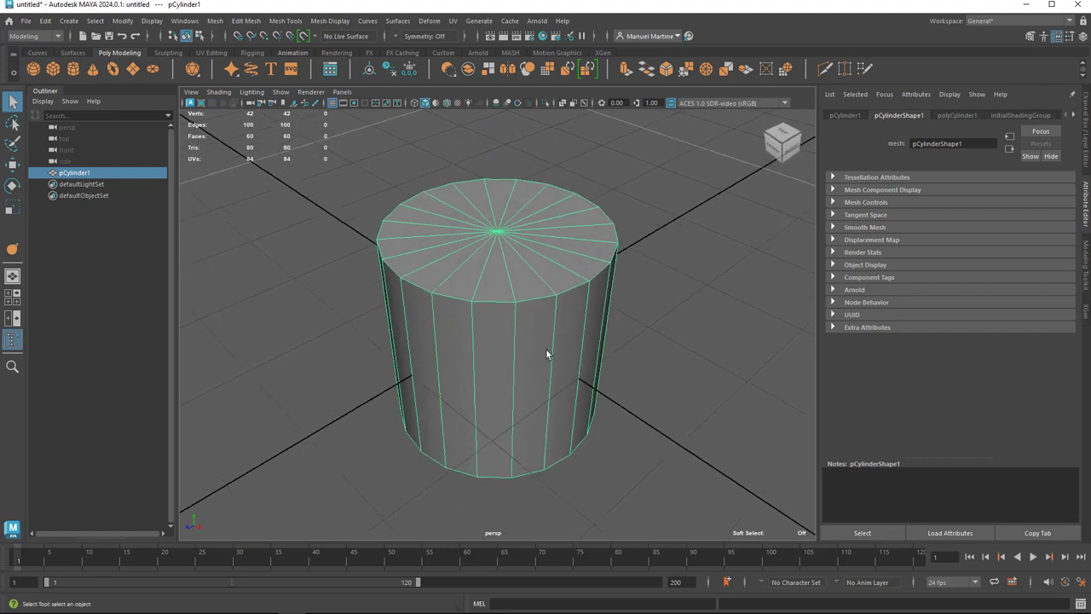
Switch the cylinder to face mode and select all 20 faces of its top cap
right_click(504, 258)
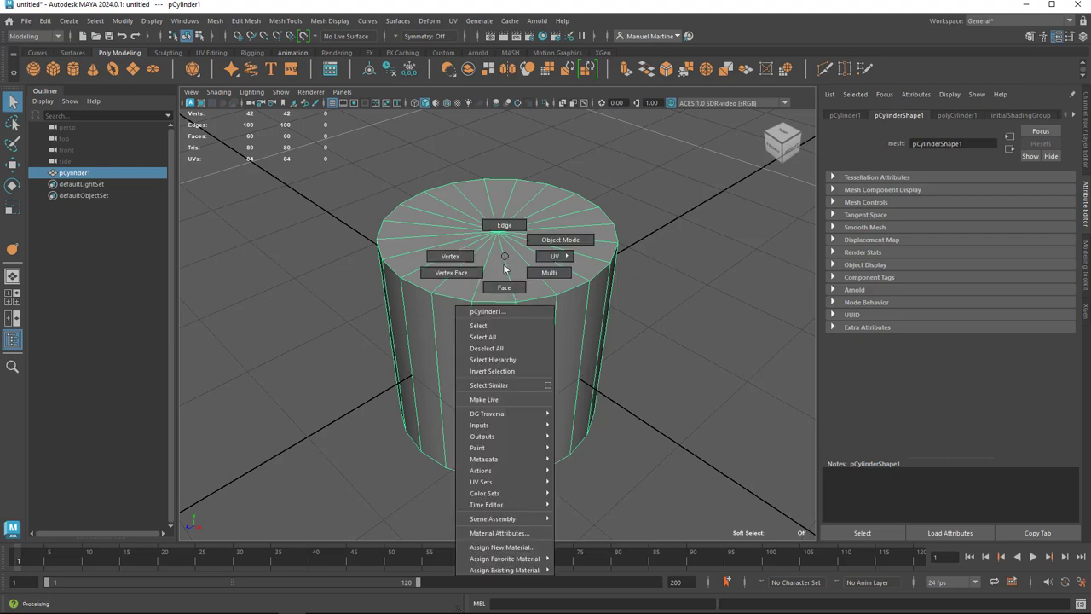
left_click(503, 288)
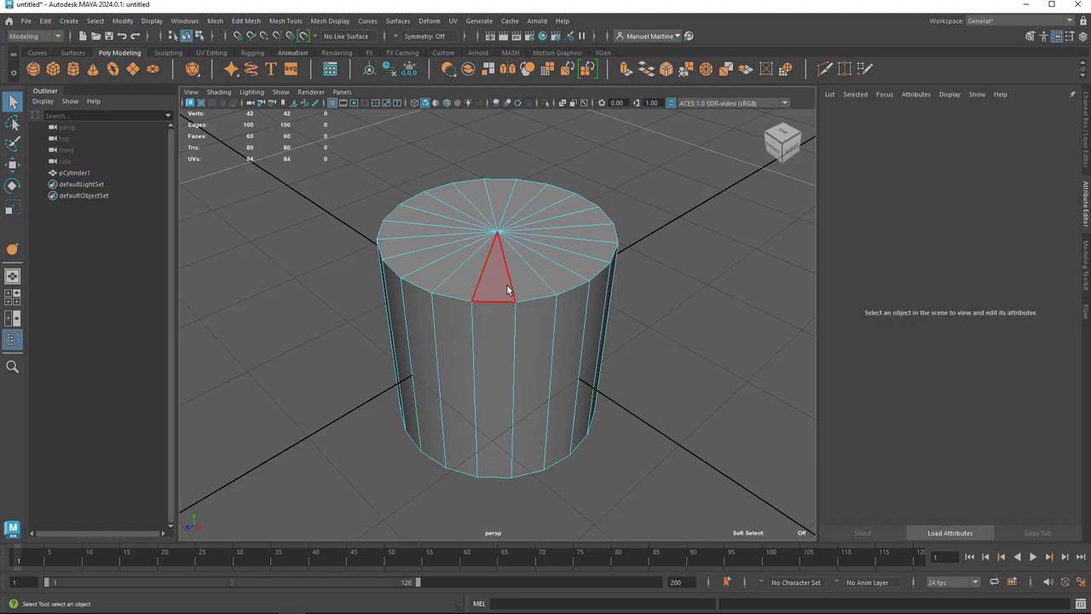
left_click_drag(507, 290, 536, 244)
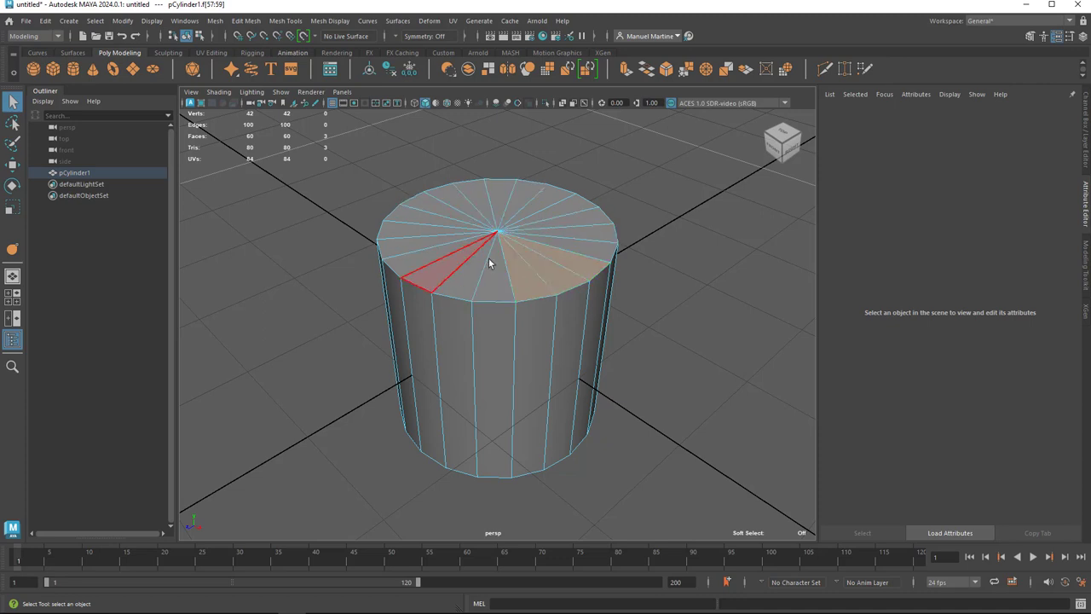
left_click(647, 285)
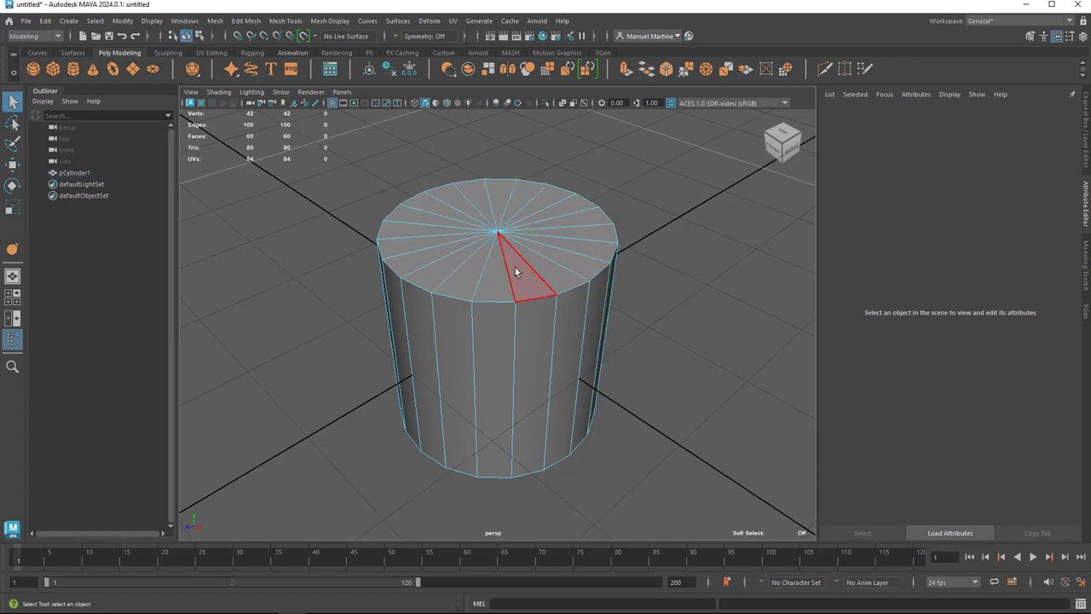
mouse_move(515, 271)
left_mouse_down()
mouse_move(477, 241)
mouse_move(495, 251)
left_mouse_up()
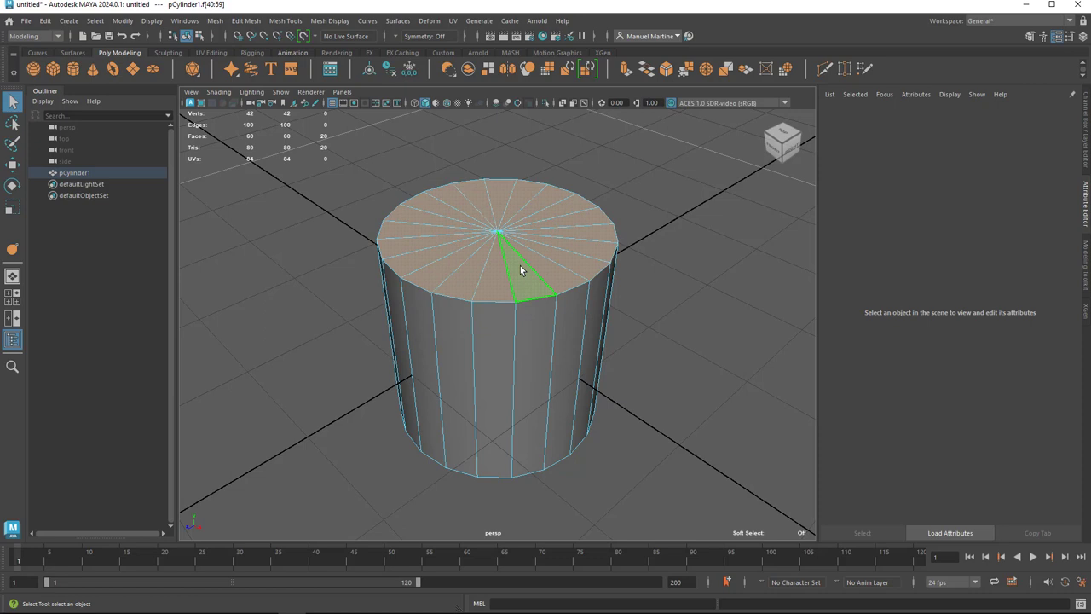
Extrude the top cap, scale it inward to 0.733 and raise it slightly into a shoulder
key("ctrl+e")
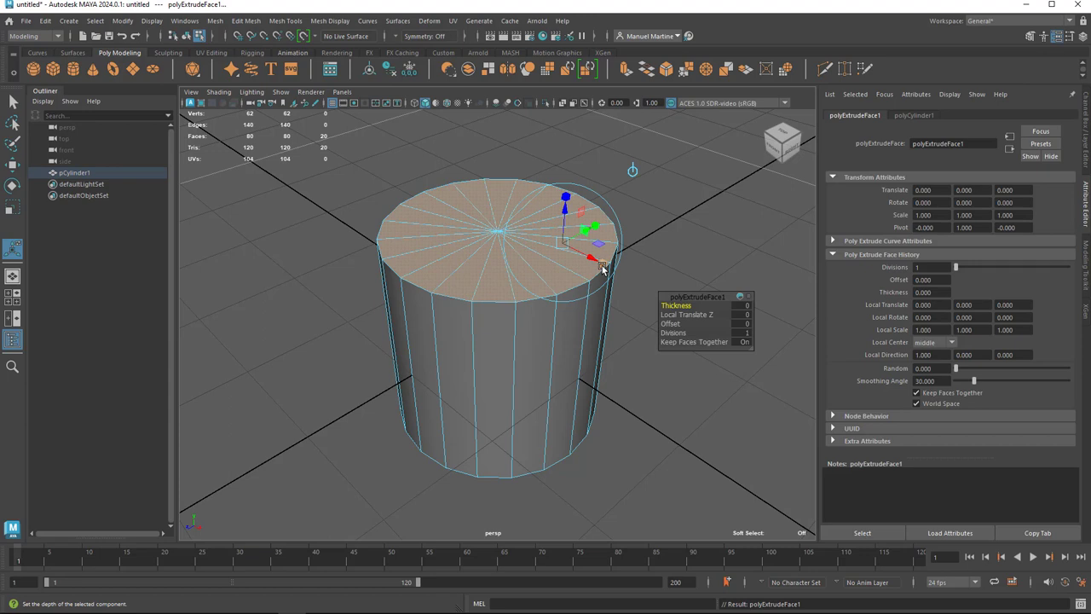
left_click(561, 246)
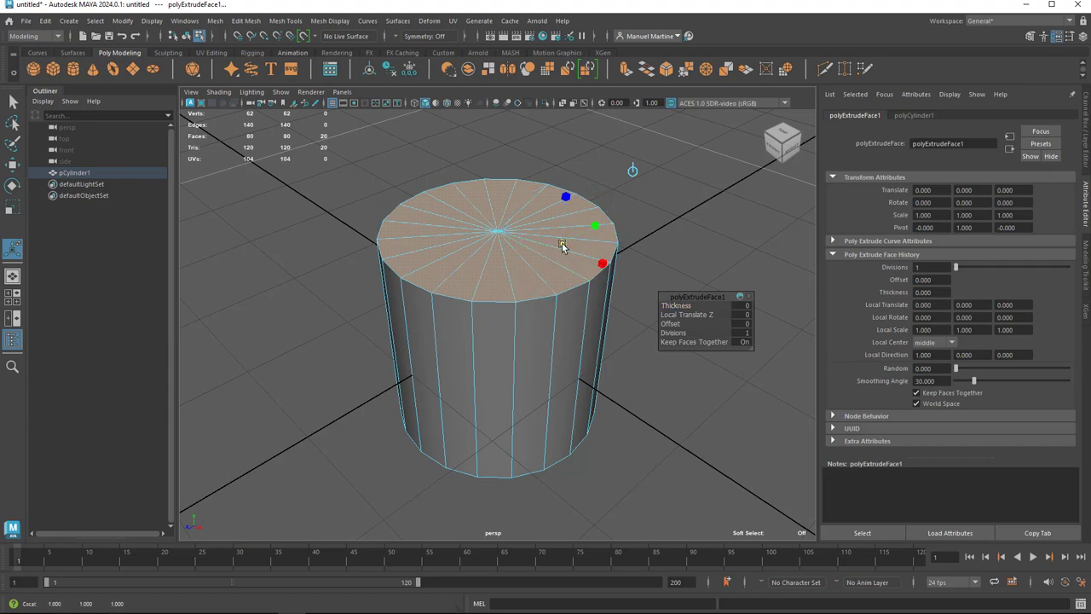
left_click_drag(562, 246, 554, 243)
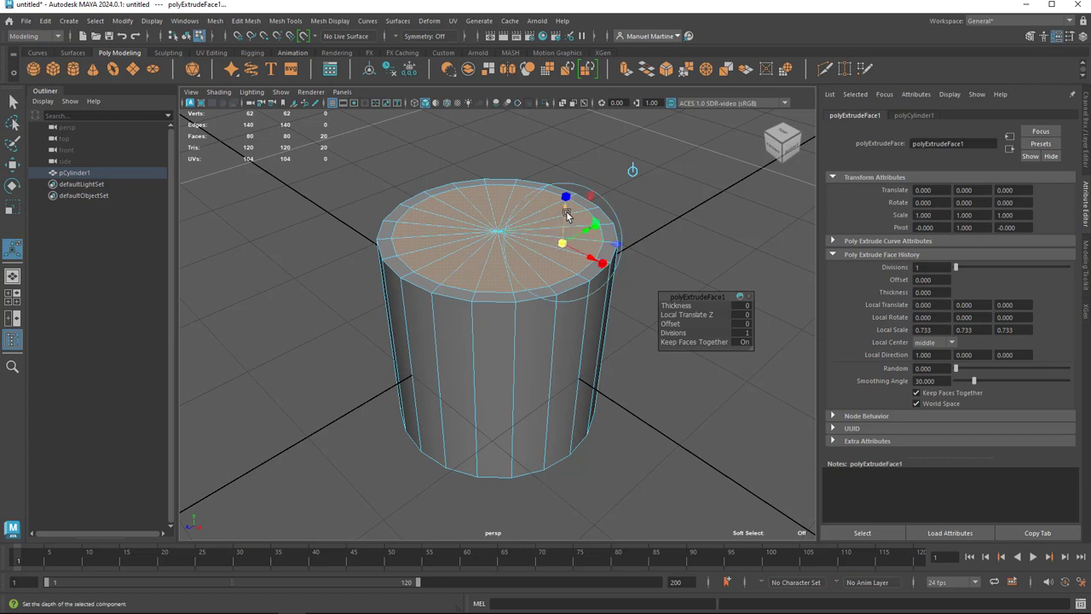
left_click_drag(568, 216, 568, 196)
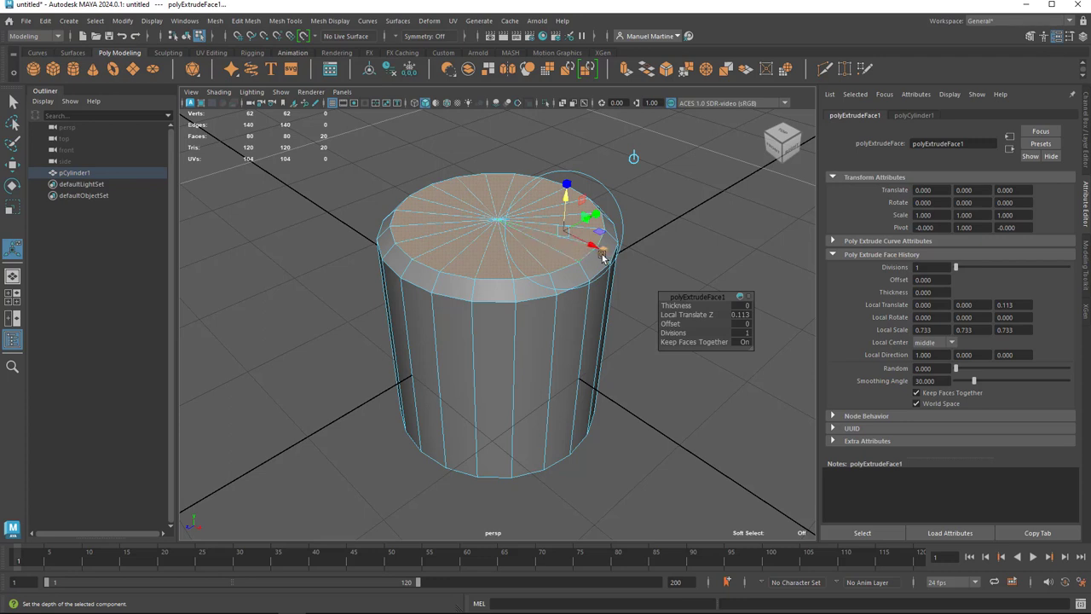
Extrude the top face twice more, insetting the rings toward the centre to 0.817
key("ctrl+e")
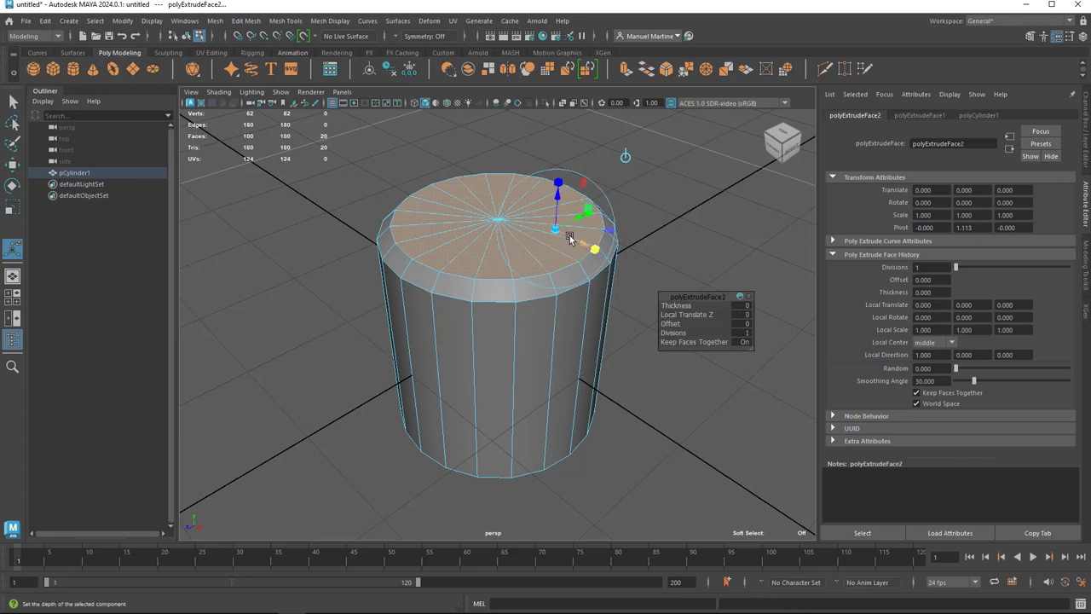
left_click_drag(570, 237, 512, 234)
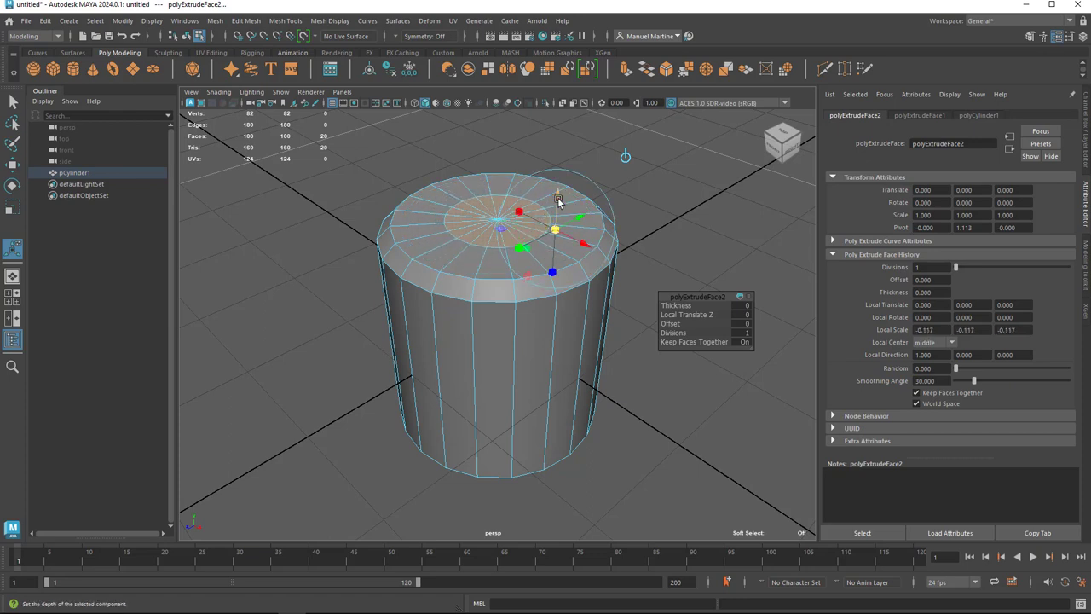
key("ctrl+e")
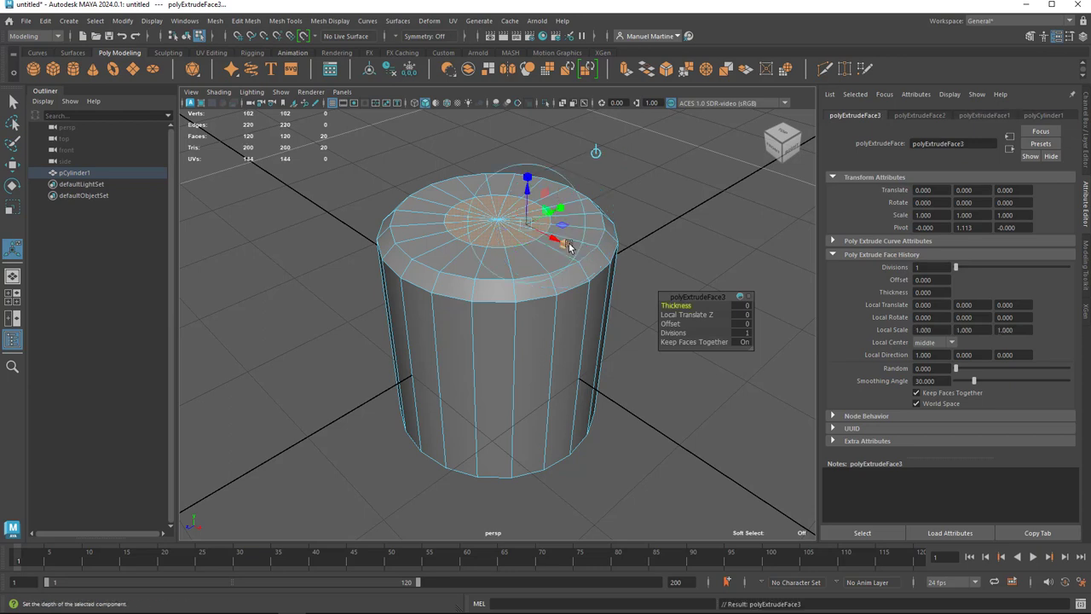
left_click_drag(529, 234, 524, 196)
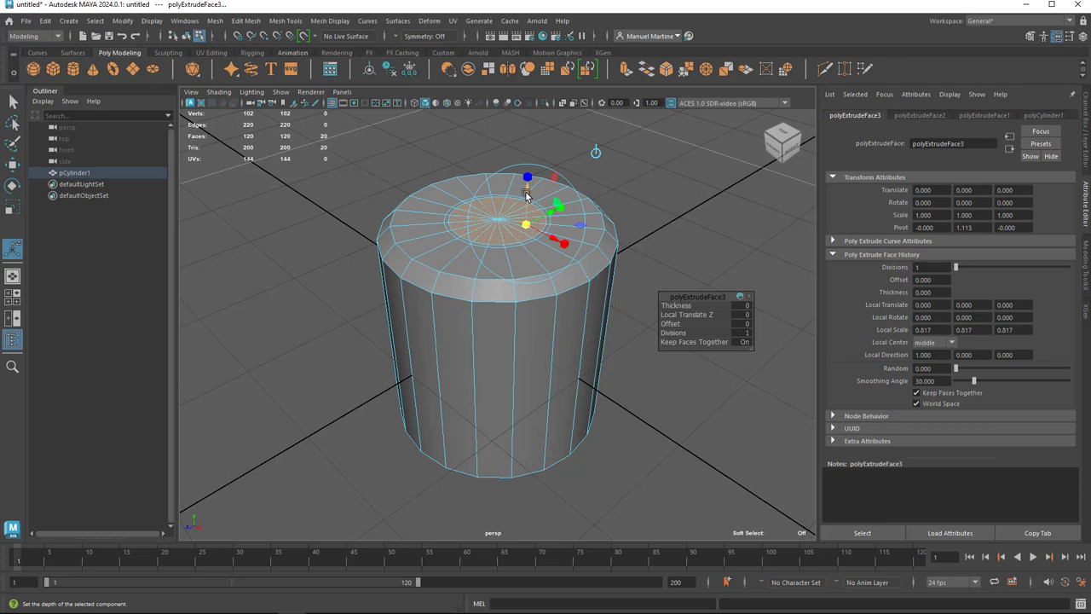
Extrude the top face upward 1.6 units into a narrow neck, then zoom in on it
key("ctrl+e")
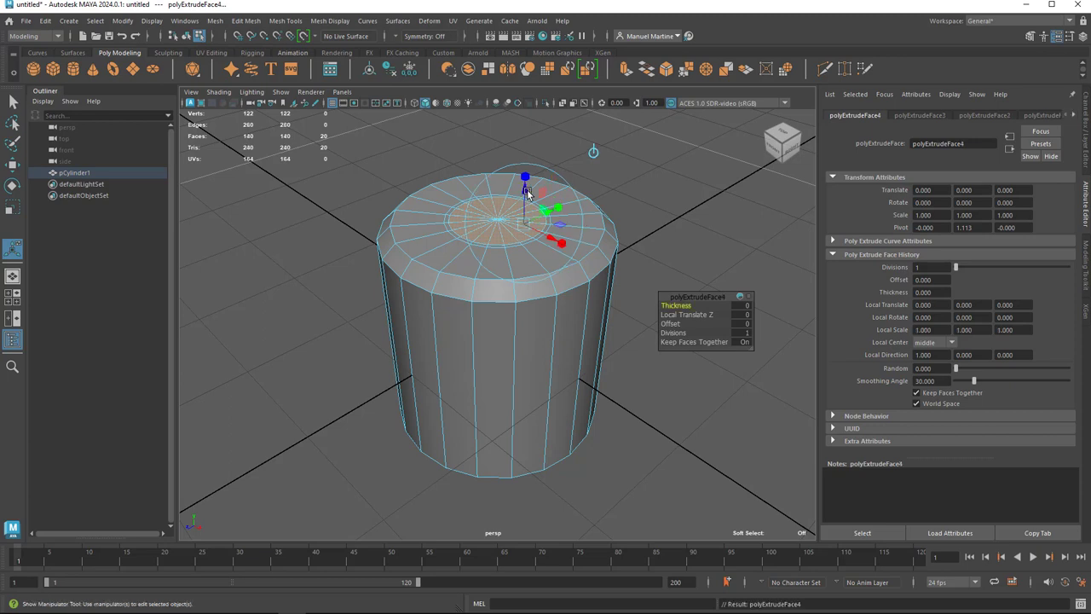
left_click_drag(527, 189, 524, 79)
left_click(546, 193)
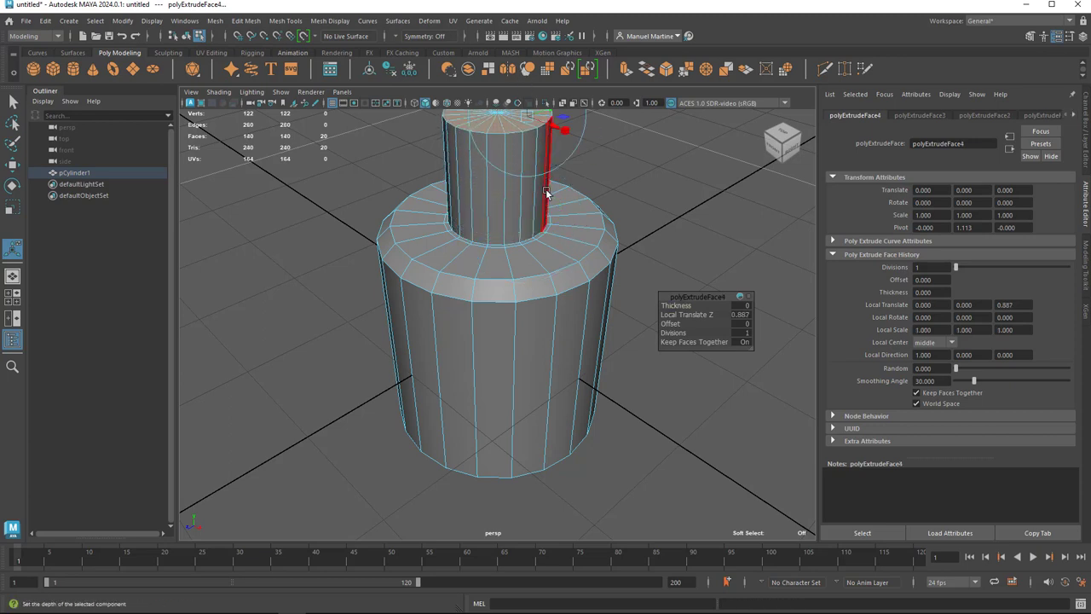
mouse_move(546, 193)
left_mouse_down("alt")
mouse_move(497, 218)
mouse_move(503, 128)
mouse_move(560, 200)
mouse_move(567, 243)
mouse_move(499, 227)
mouse_move(485, 270)
left_mouse_up("alt")
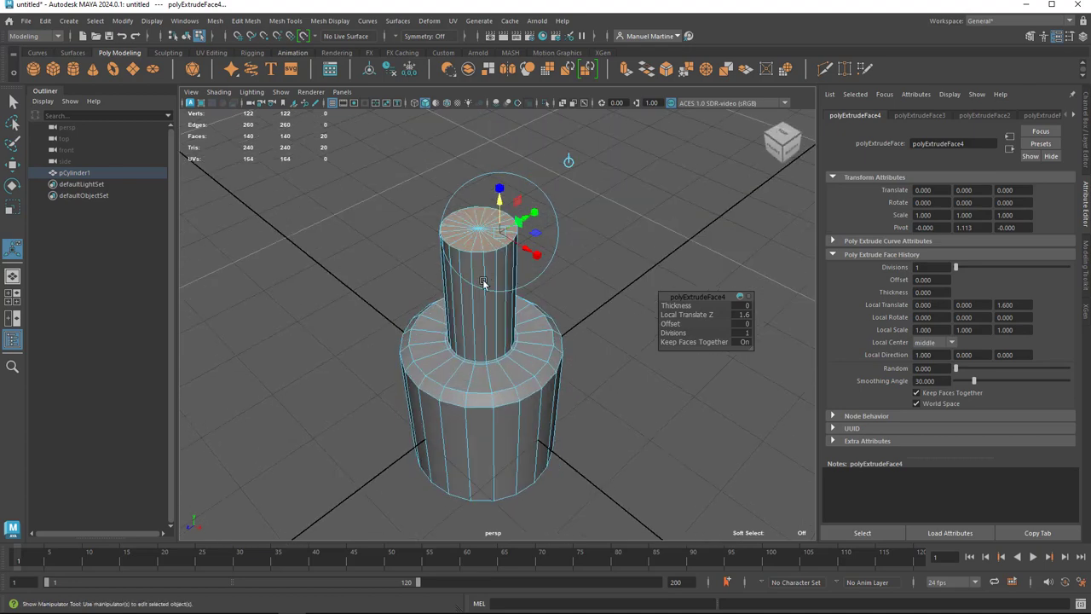
right_click_drag(485, 273, 588, 309, "alt")
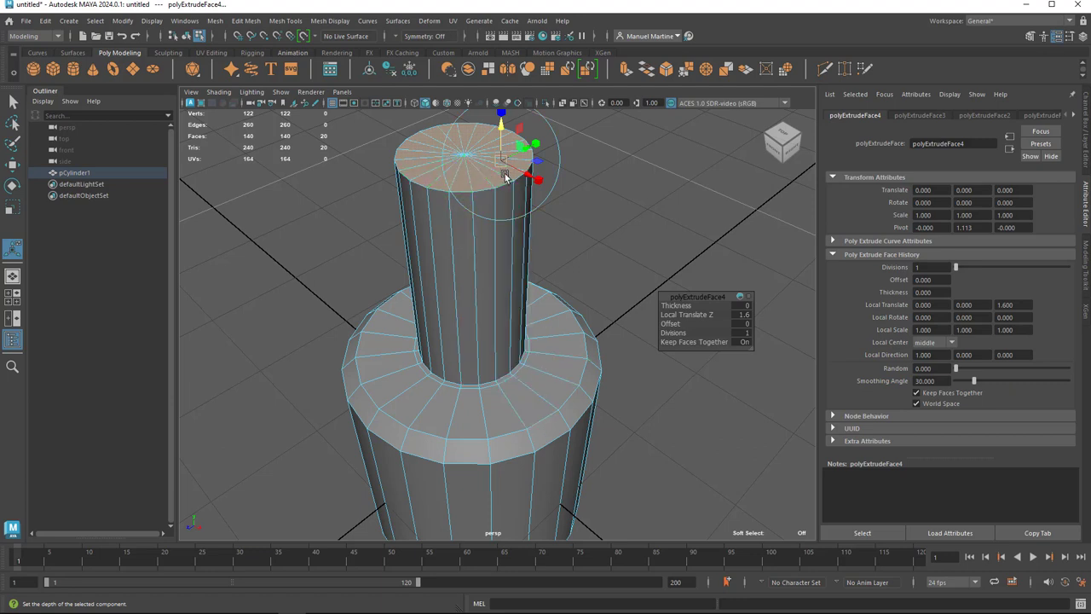
Extrude the neck top again, inset it to 0.55, deselect and orbit to a side view
key("ctrl+e")
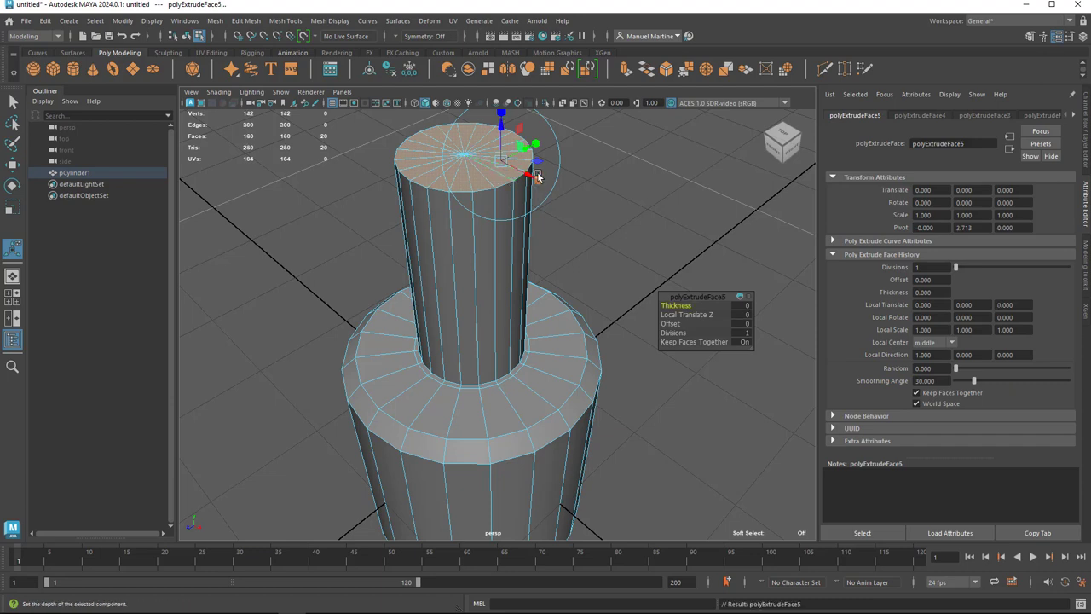
left_click_drag(505, 168, 490, 154)
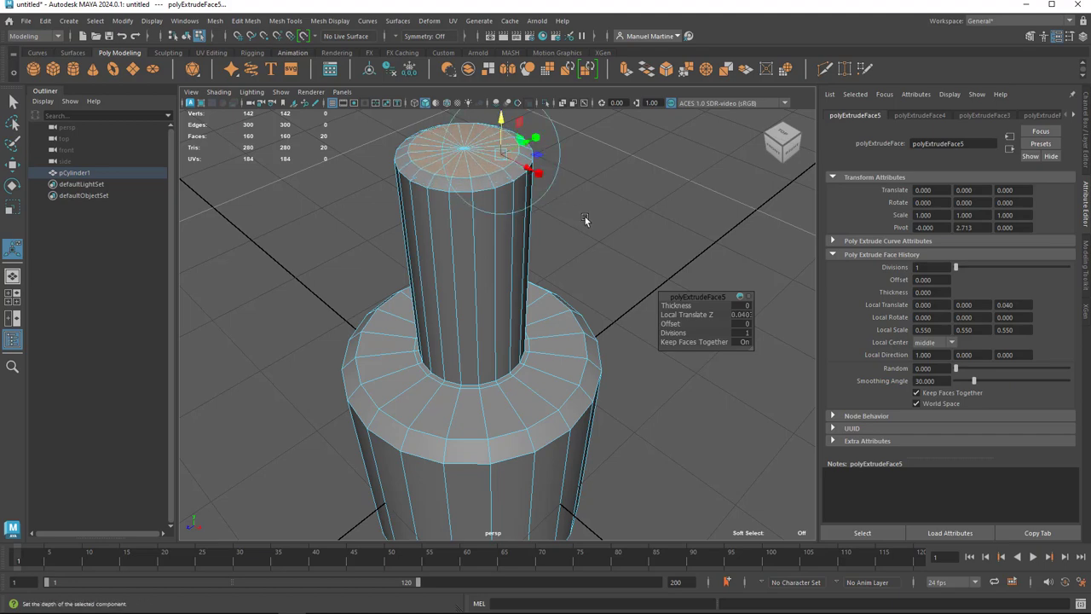
left_click(594, 277)
mouse_move(589, 378)
left_mouse_down("alt")
mouse_move(505, 307)
mouse_move(537, 336)
mouse_move(507, 309)
mouse_move(517, 299)
mouse_move(571, 316)
mouse_move(555, 337)
left_mouse_up("alt")
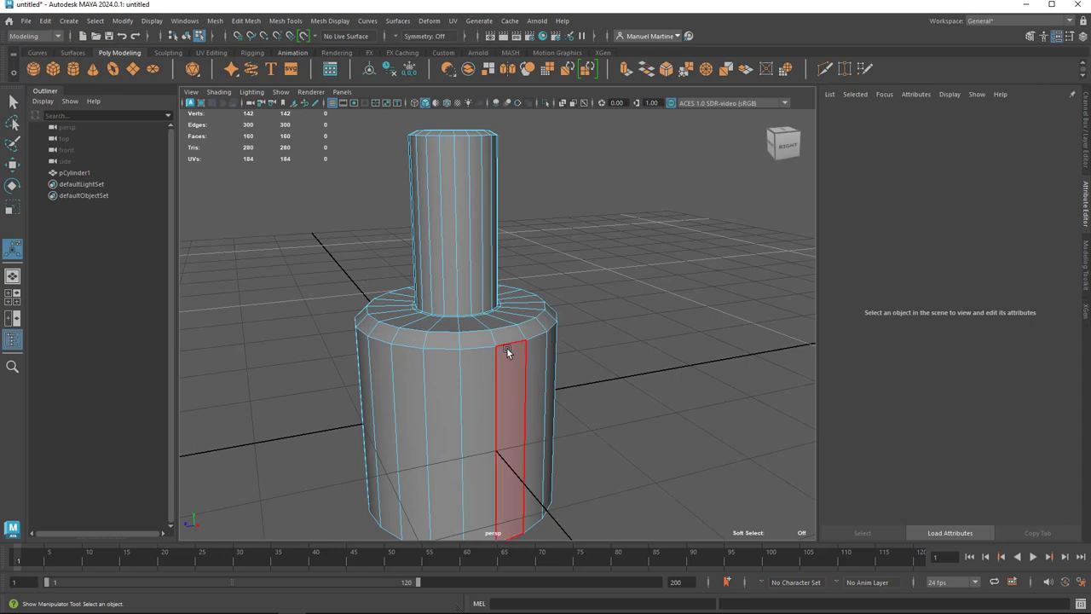
key("3")
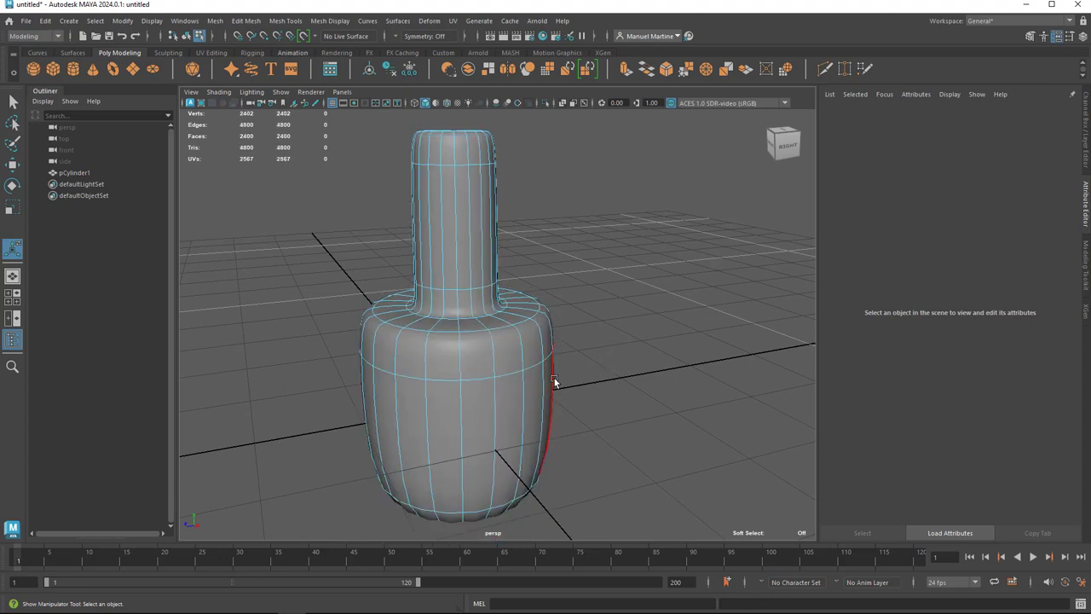
mouse_move(544, 367)
left_mouse_down("alt")
mouse_move(462, 338)
mouse_move(445, 316)
mouse_move(431, 361)
mouse_move(528, 367)
left_mouse_up("alt")
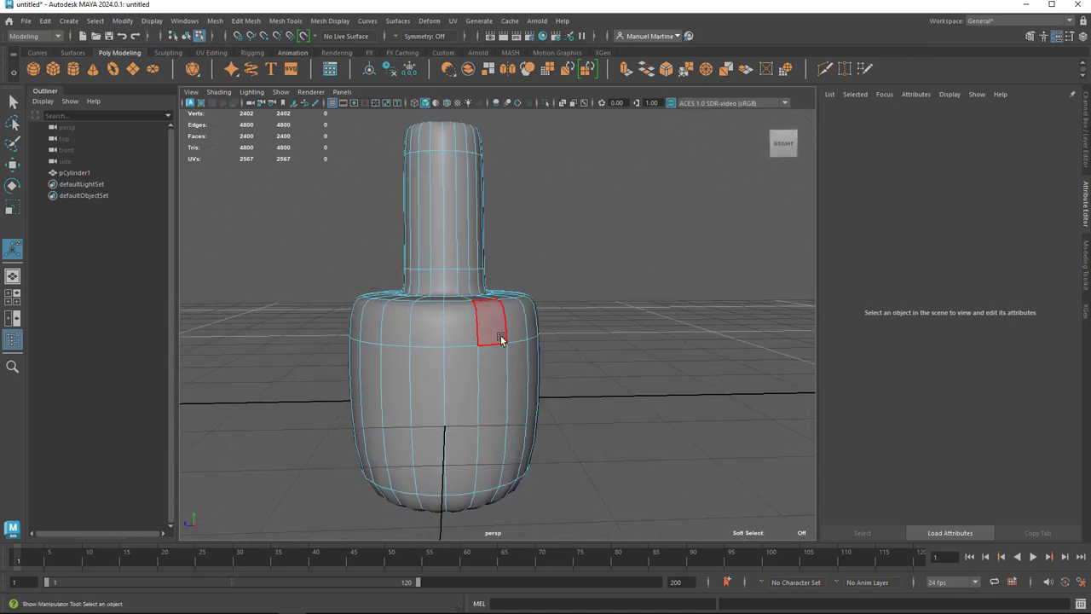
key("1")
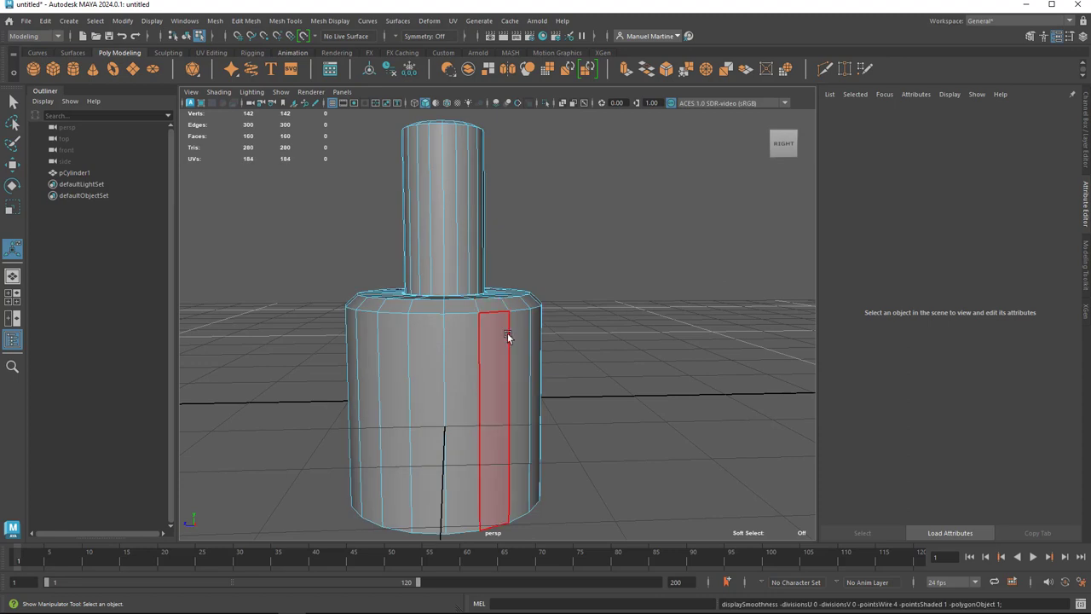
Add Multi-Cut edge loops near the body's base and top rim, then return to the Select Tool
right_click(440, 321, "shift")
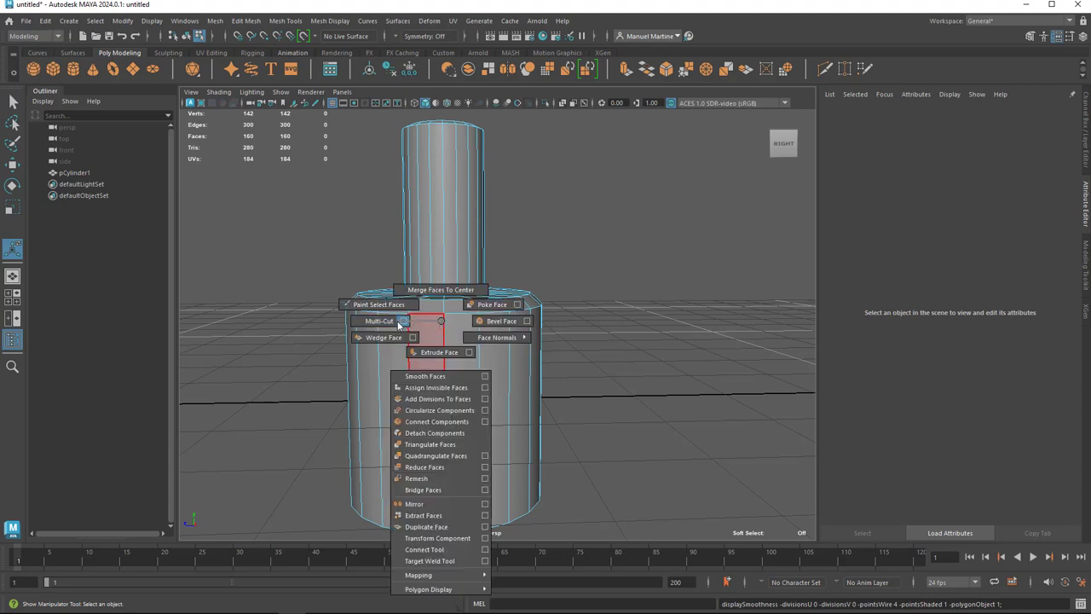
left_click(417, 324)
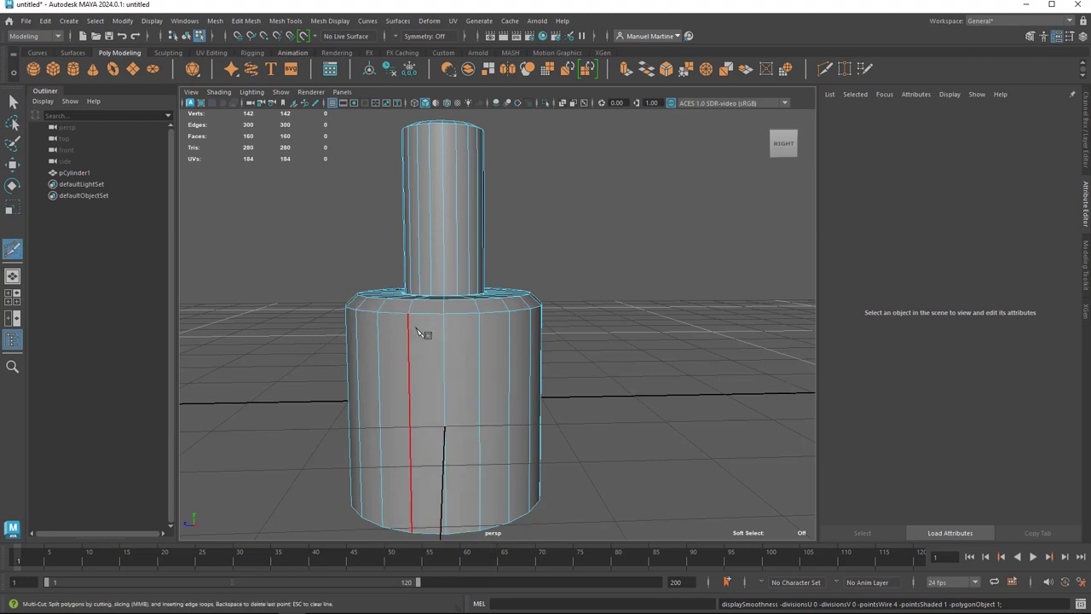
key("ctrl")
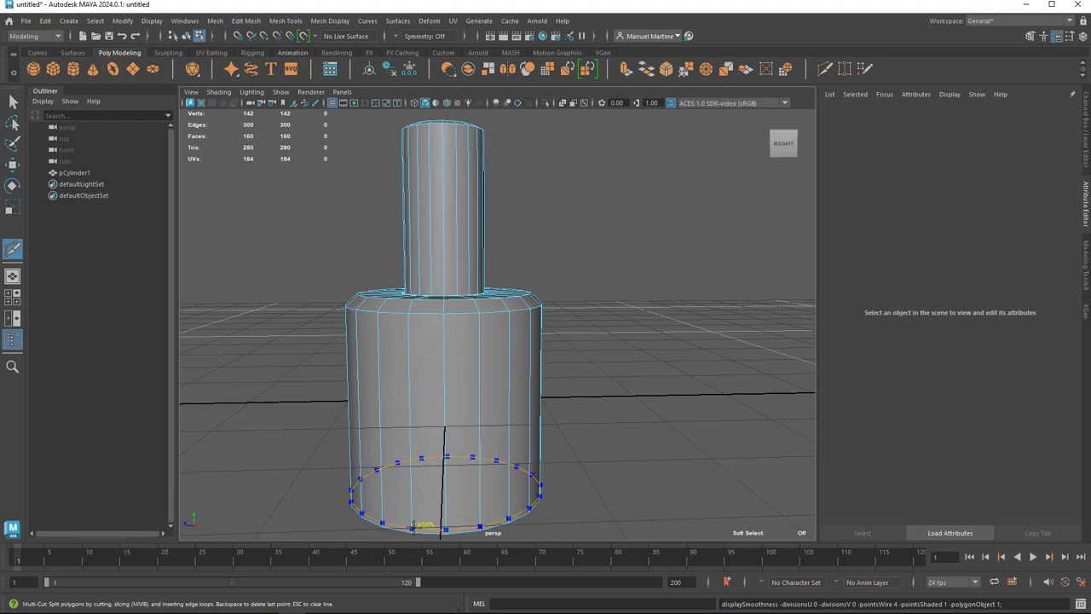
left_click(411, 526, "ctrl")
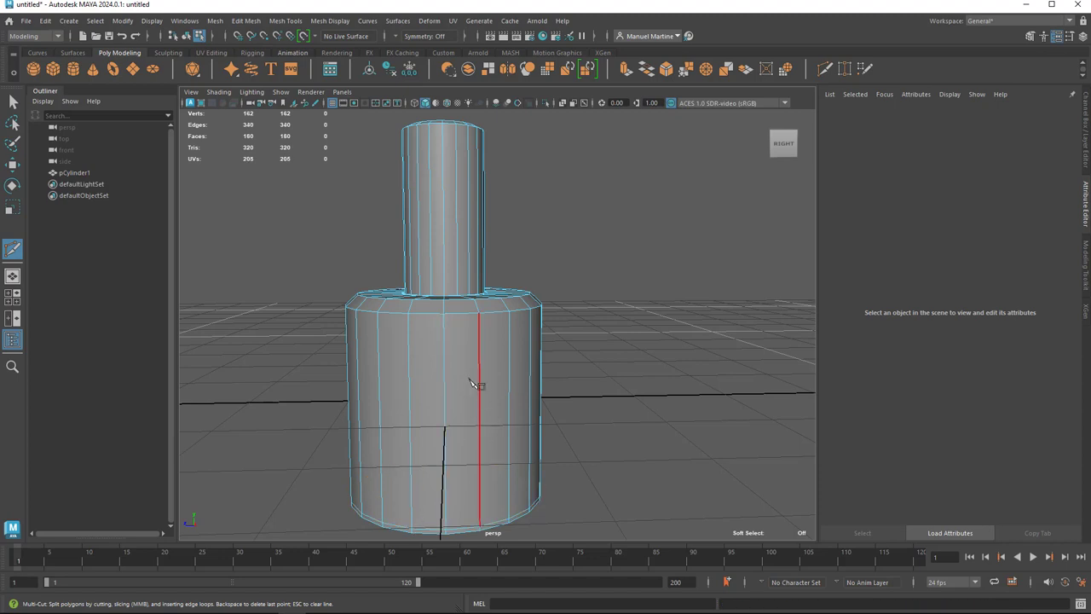
left_click(445, 300, "ctrl")
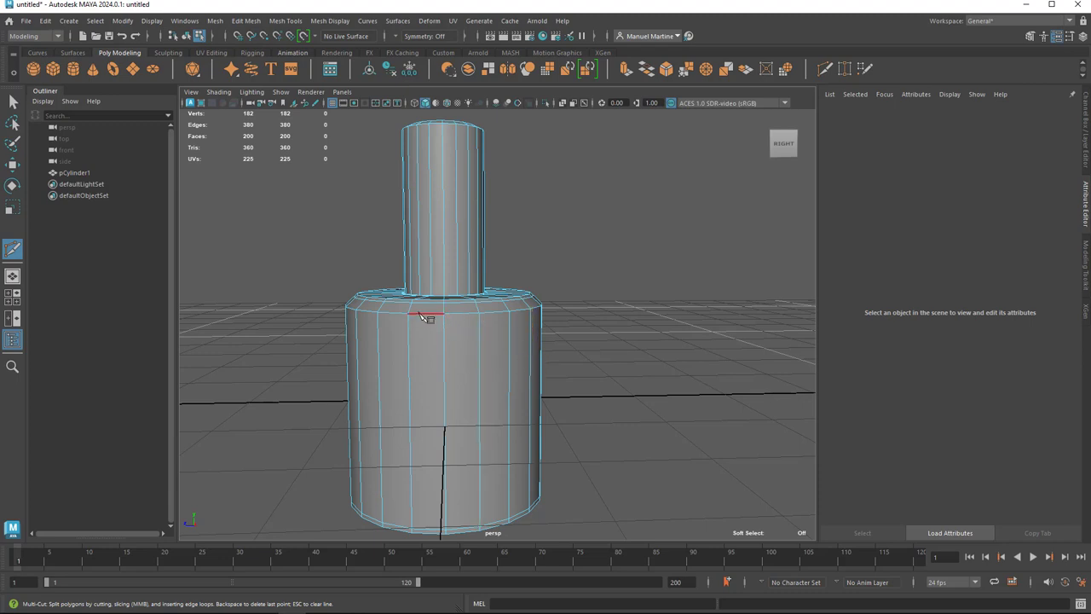
key("q")
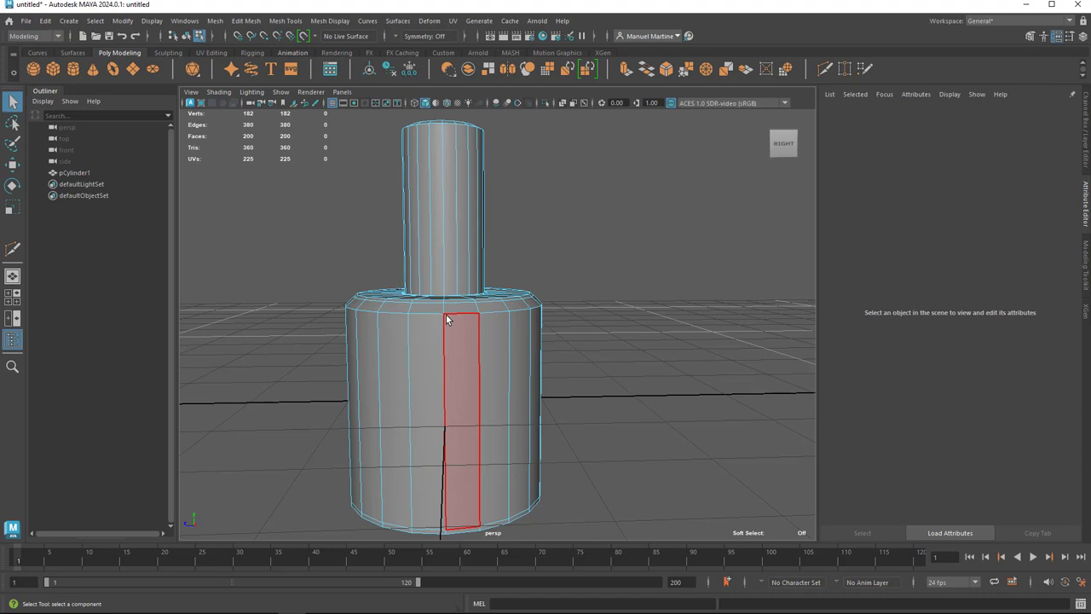
key("F8")
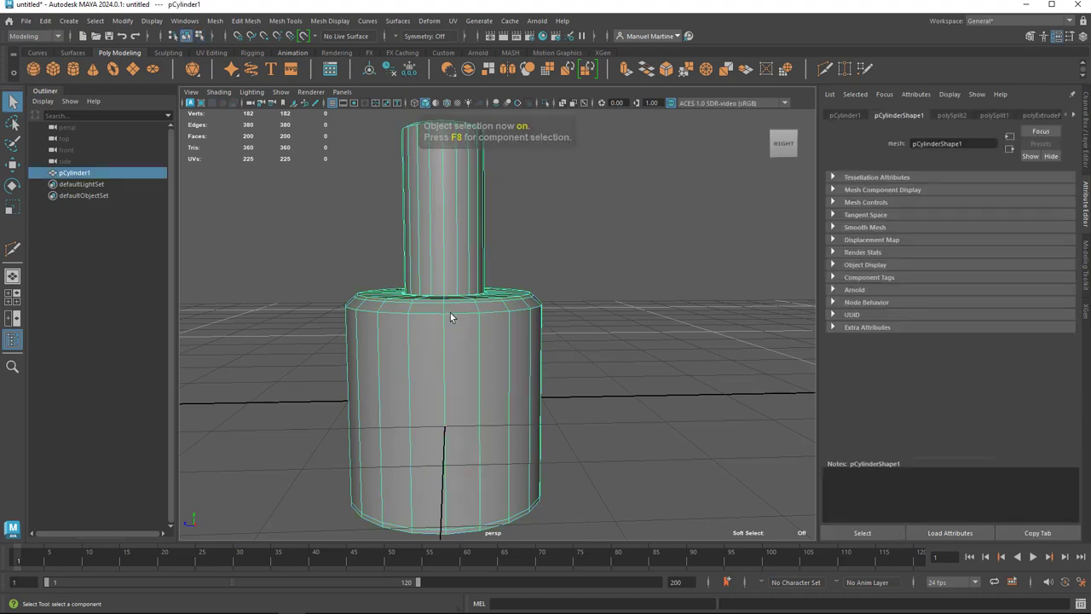
key("3")
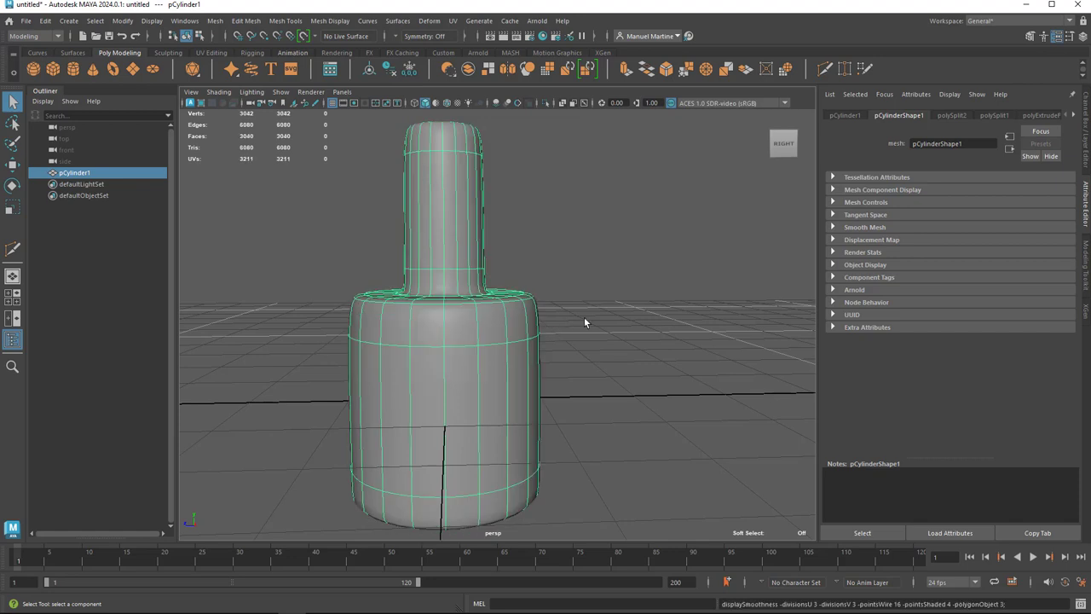
left_click(602, 335)
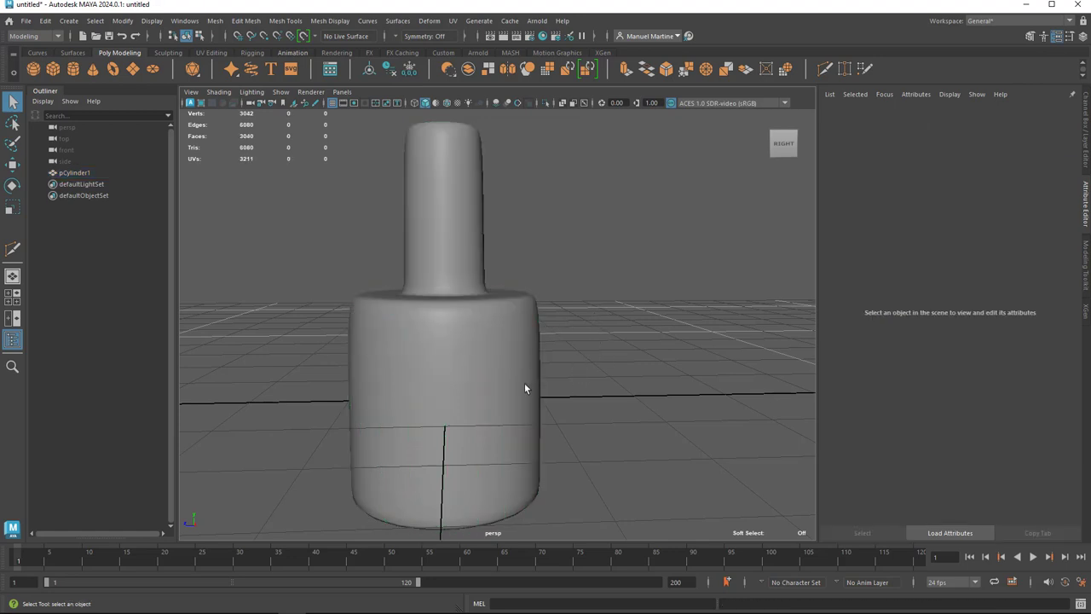
left_click_drag(528, 387, 404, 394, "alt")
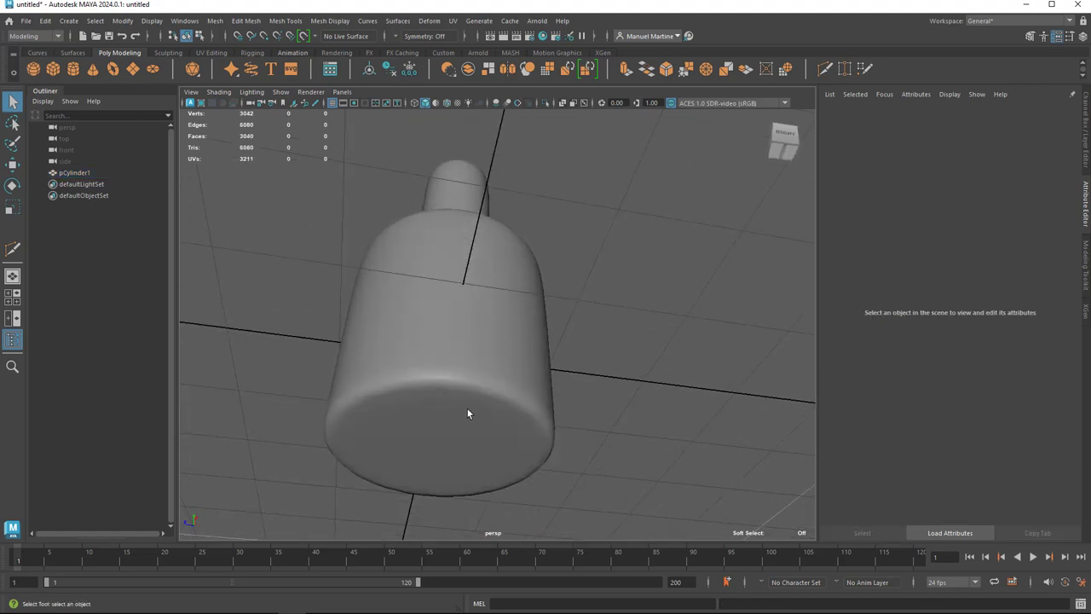
mouse_move(467, 408)
left_mouse_down("alt")
mouse_move(410, 438)
mouse_move(427, 438)
mouse_move(468, 358)
left_mouse_up("alt")
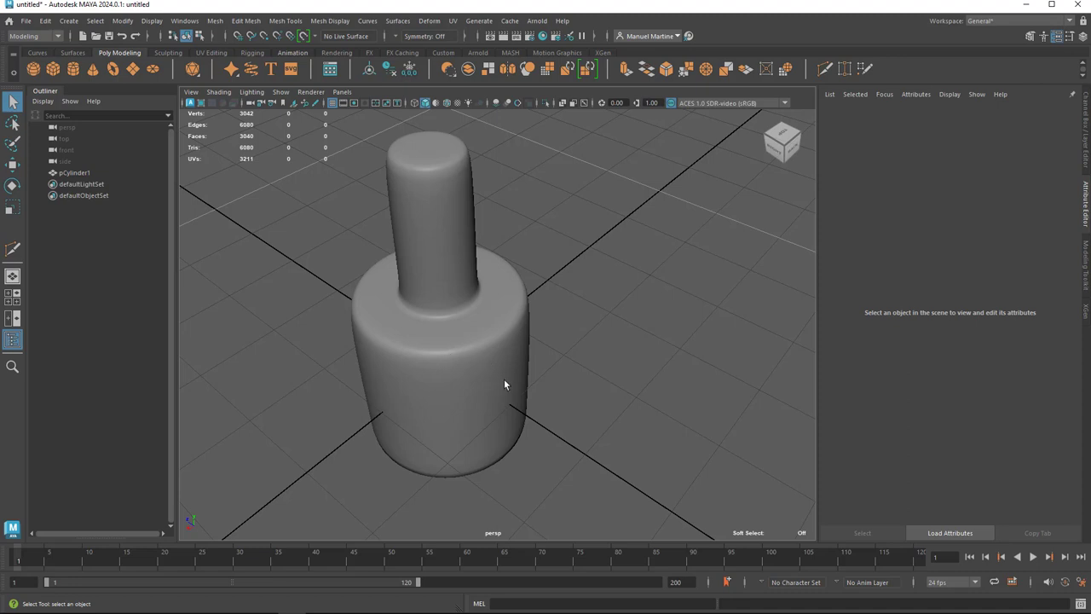
mouse_move(504, 379)
left_mouse_down("alt")
mouse_move(524, 333)
mouse_move(463, 356)
mouse_move(487, 340)
mouse_move(500, 353)
left_mouse_up("alt")
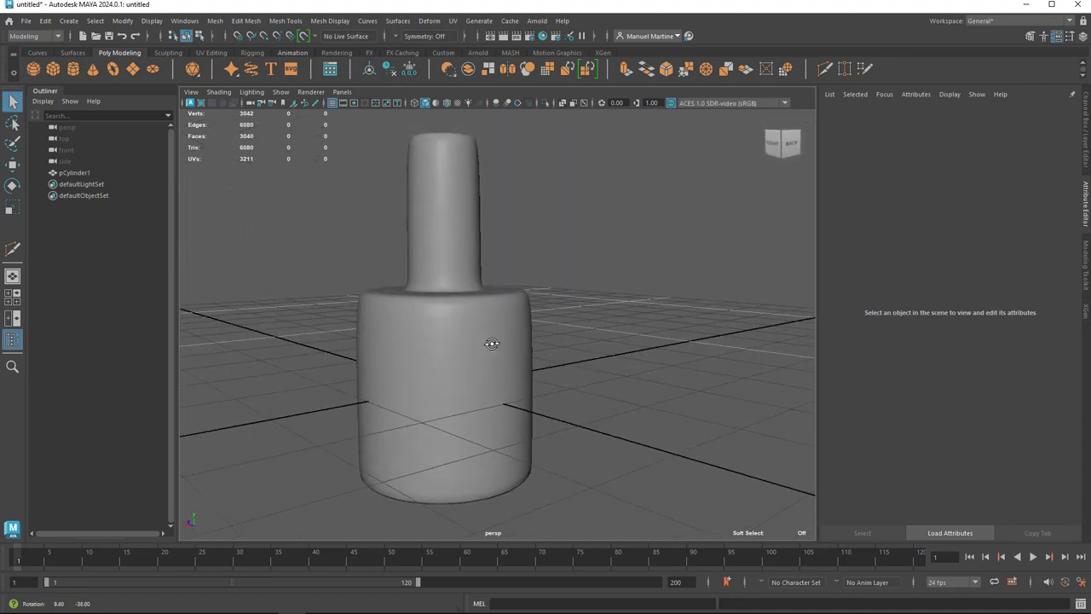
right_click_drag(496, 356, 442, 348, "alt")
mouse_move(441, 347)
left_mouse_down("alt")
mouse_move(429, 319)
mouse_move(443, 319)
left_mouse_up("alt")
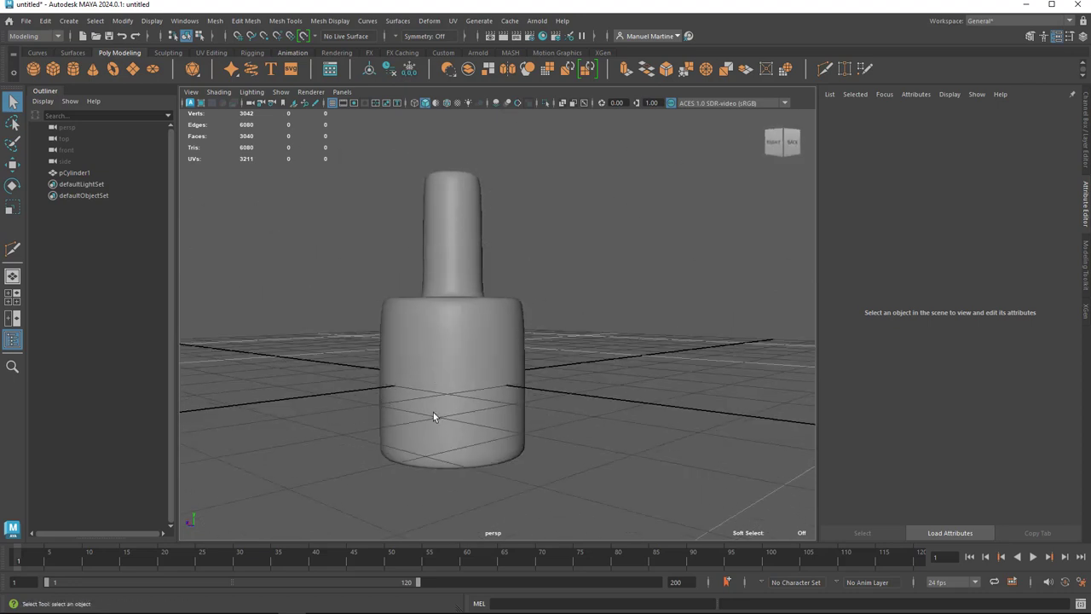
left_click_drag(489, 329, 491, 333, "alt")
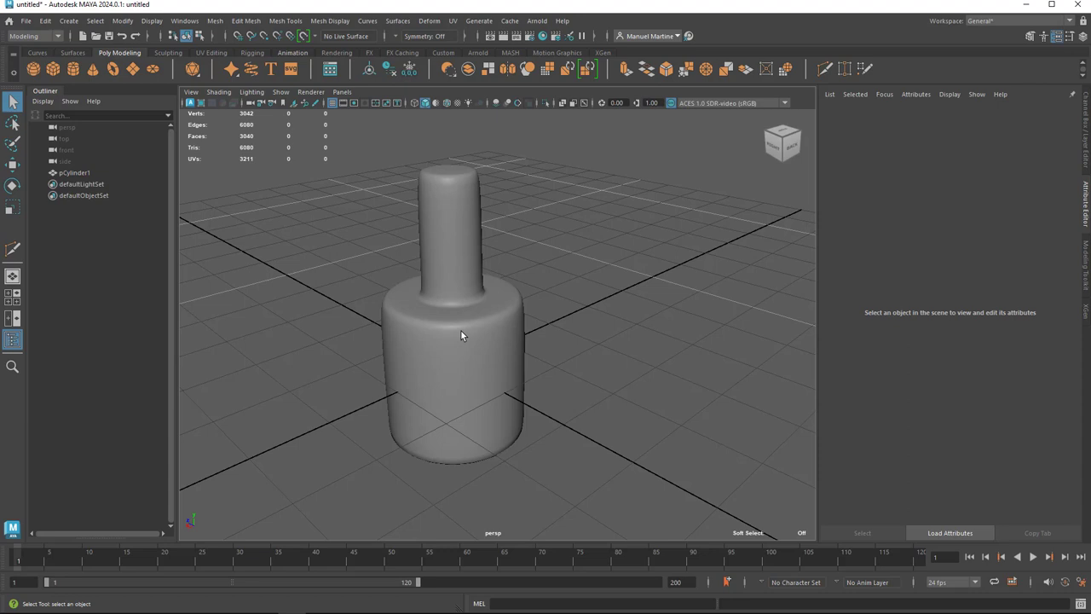
mouse_move(457, 332)
left_mouse_down("alt")
mouse_move(499, 307)
mouse_move(444, 338)
left_mouse_up("alt")
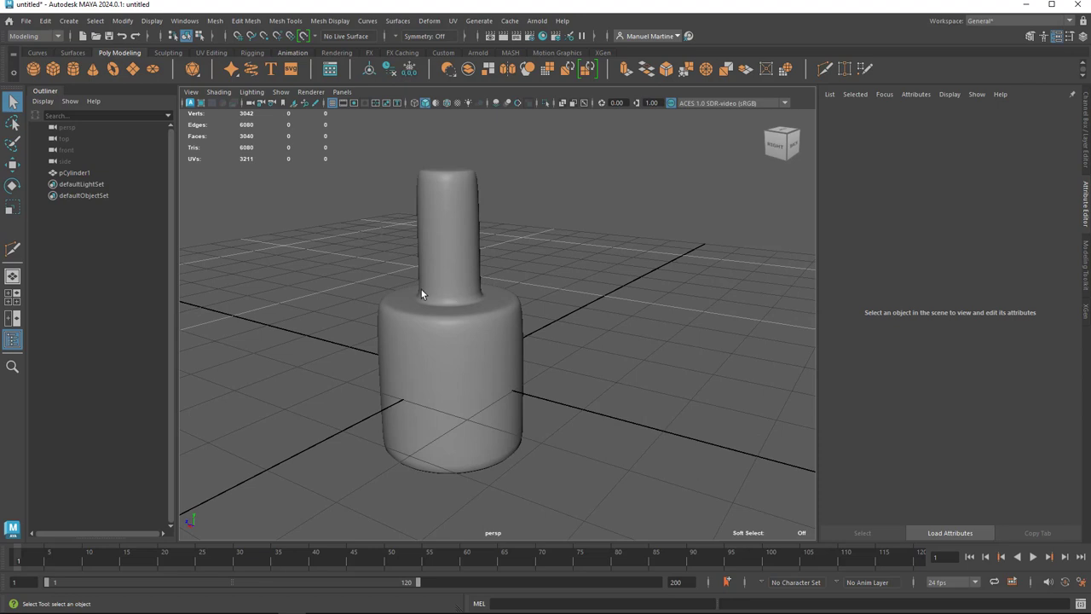
left_click_drag(465, 318, 463, 330, "alt")
left_click(464, 330)
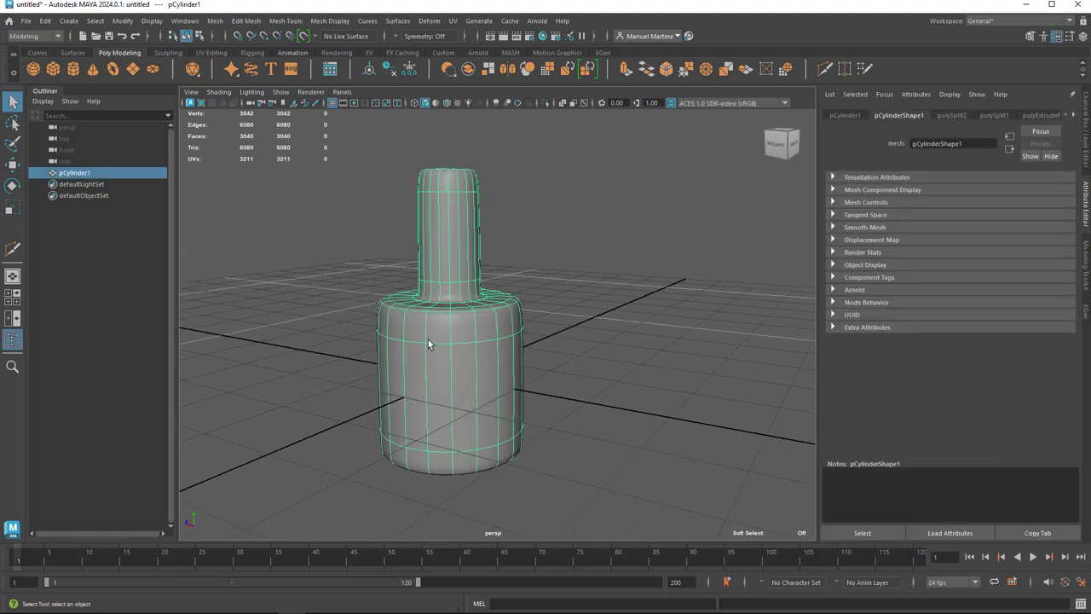
key("1")
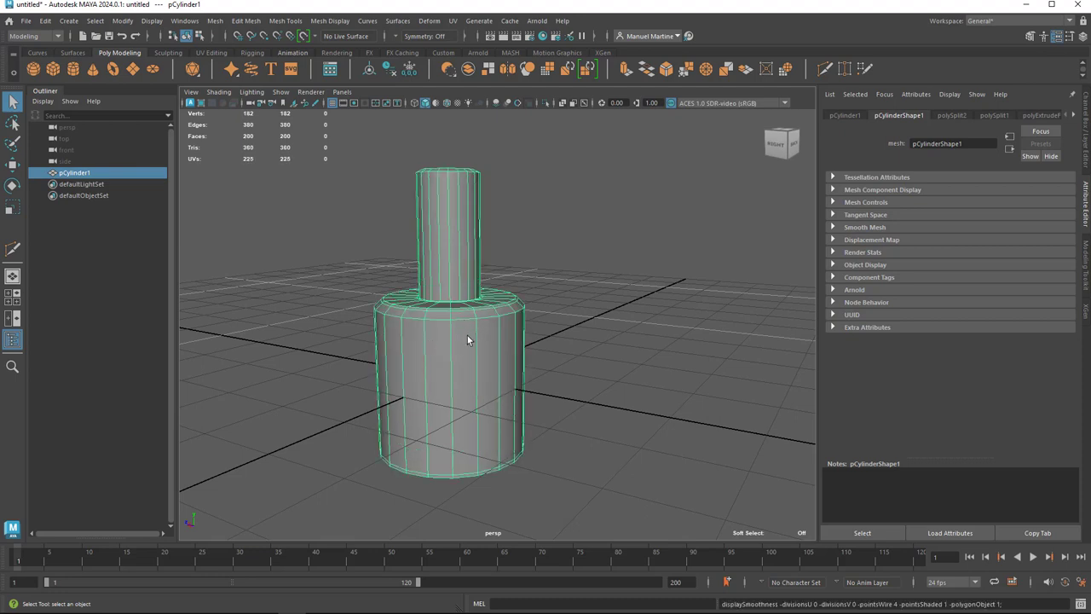
key("ctrl+z")
Undo the two added edge loops, back to 142 vertices, and zoom in close on the bottle
key("ctrl+z")
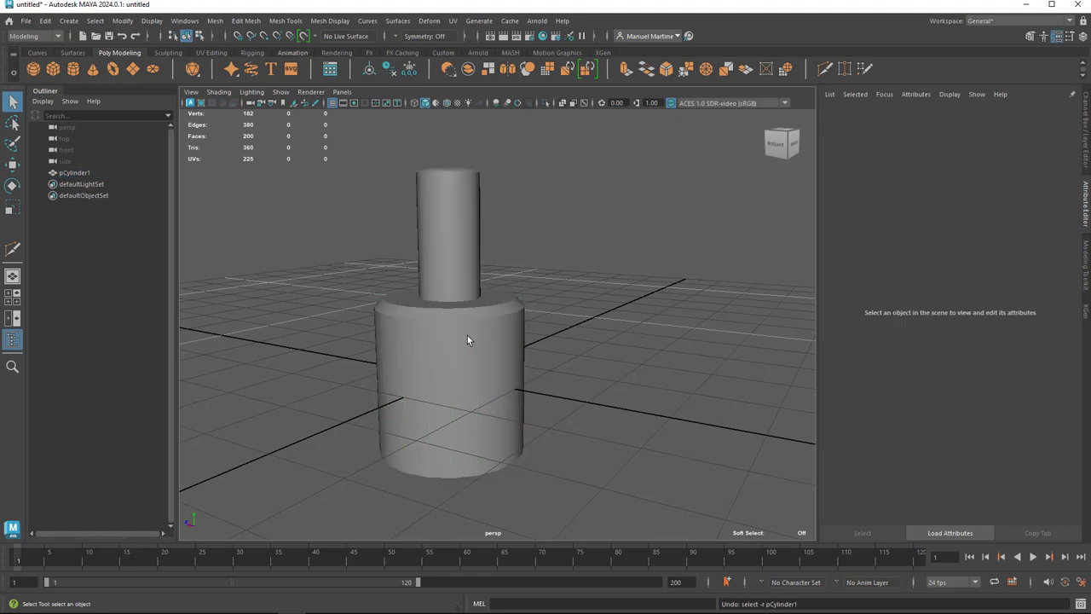
key("ctrl+z")
key("ctrl+z")
key("ctrl+z")
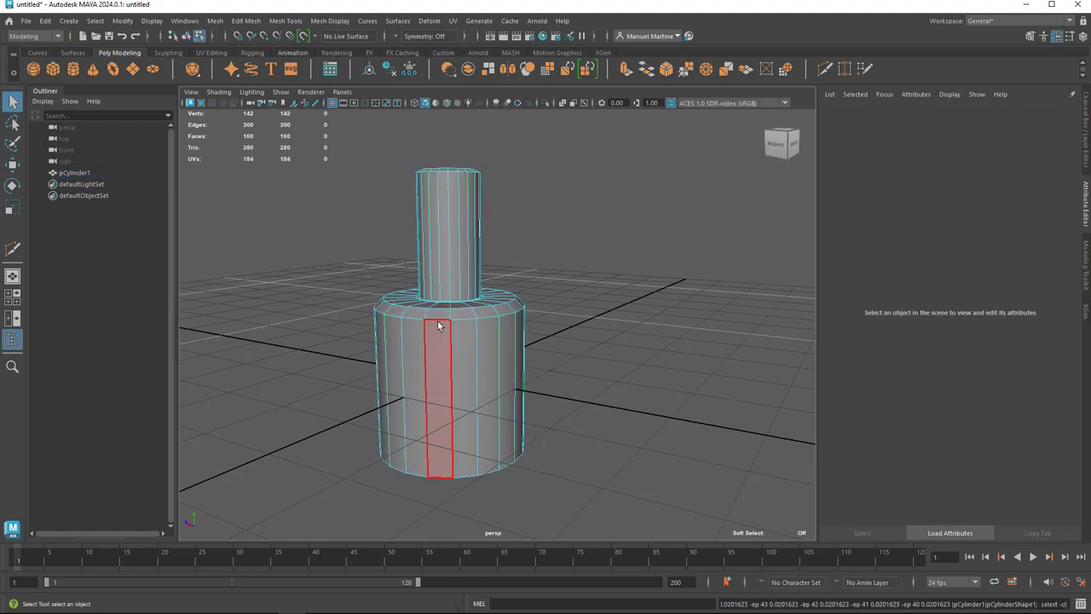
left_click_drag(562, 355, 577, 360, "alt")
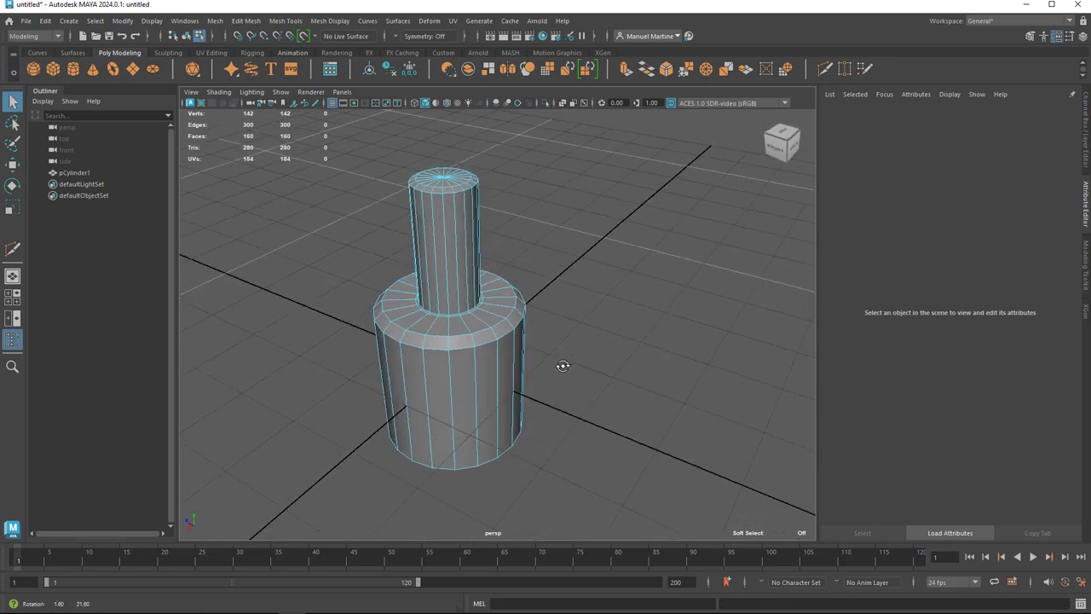
right_click_drag(577, 360, 660, 391, "alt")
mouse_move(661, 390)
middle_mouse_down("alt")
mouse_move(653, 378)
mouse_move(685, 375)
middle_mouse_up("alt")
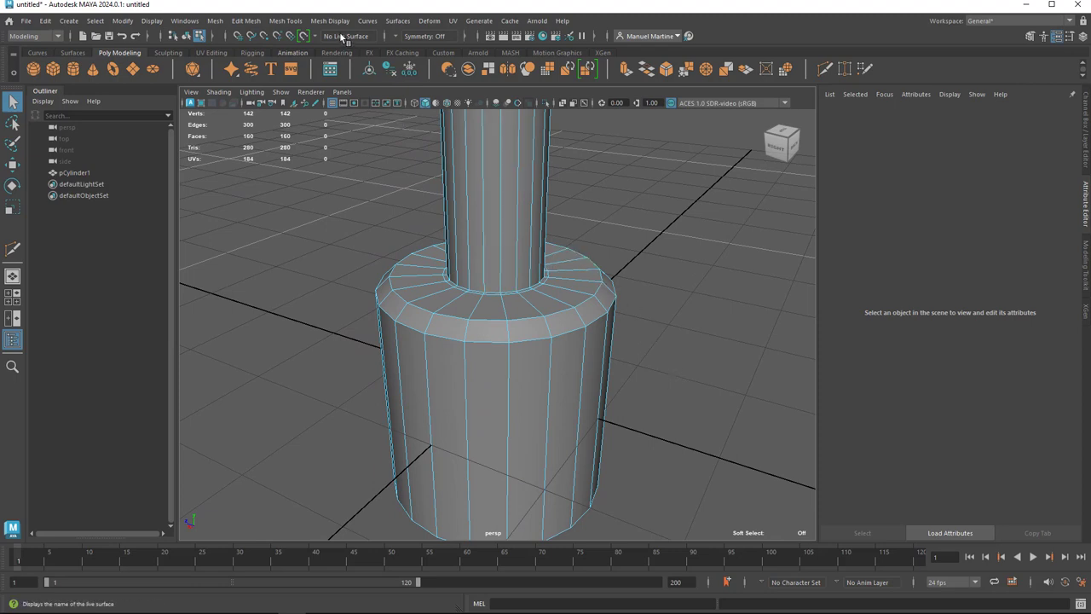
left_click(289, 22)
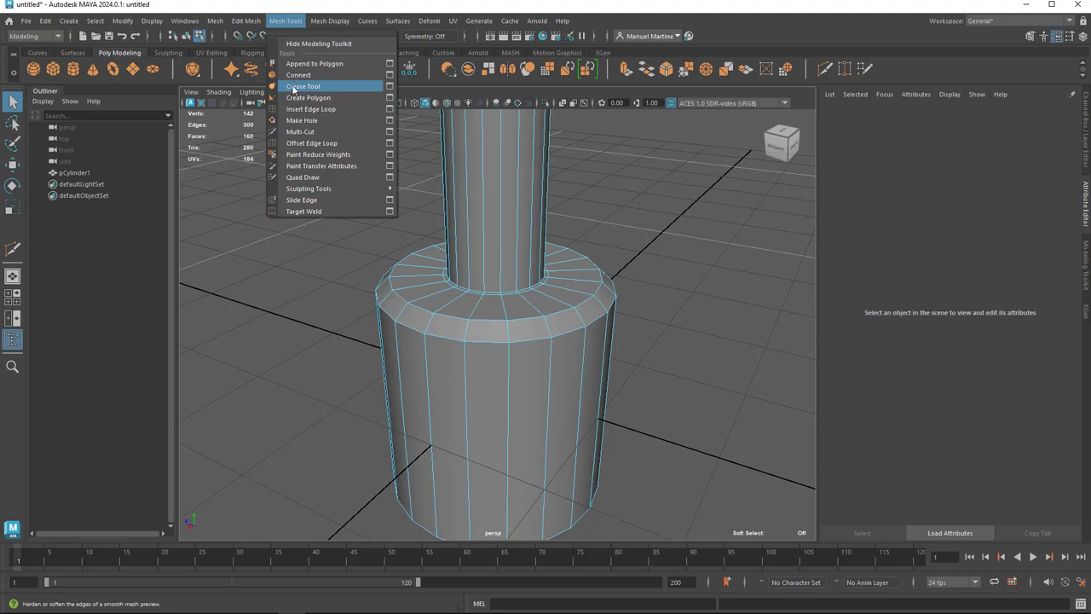
Activate the Crease Tool with default settings and move its settings window out of the way
left_click(389, 86)
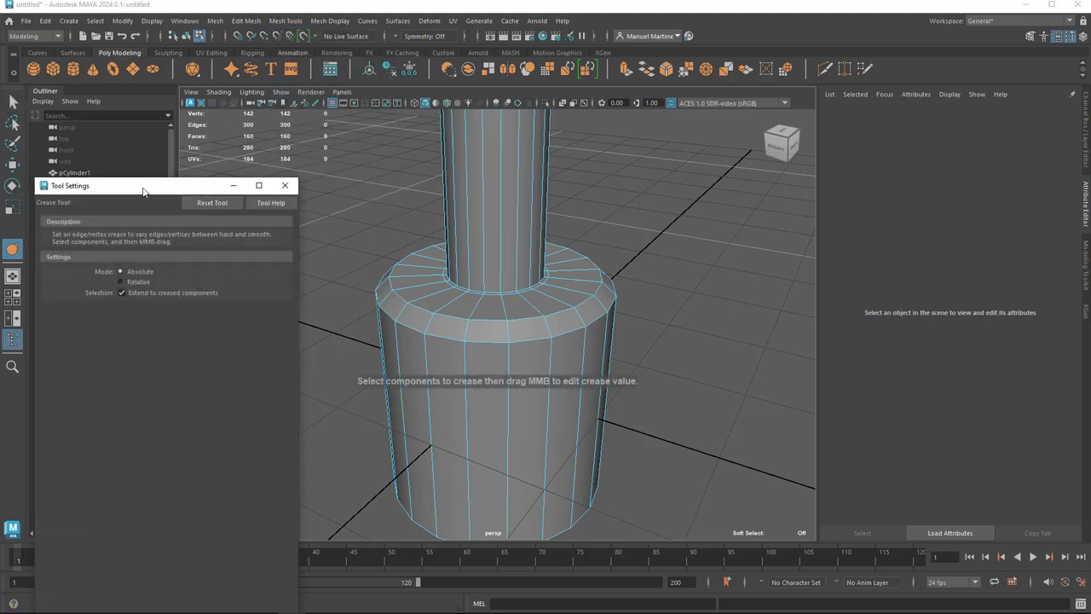
left_click(222, 205)
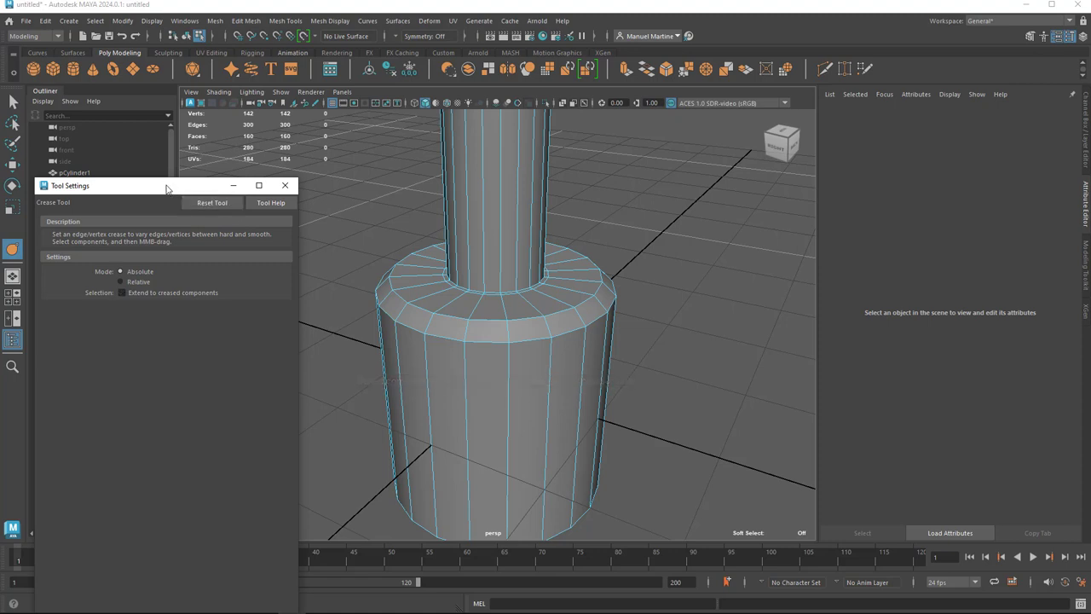
mouse_move(168, 190)
left_mouse_down()
mouse_move(174, 125)
mouse_move(163, 134)
left_mouse_up()
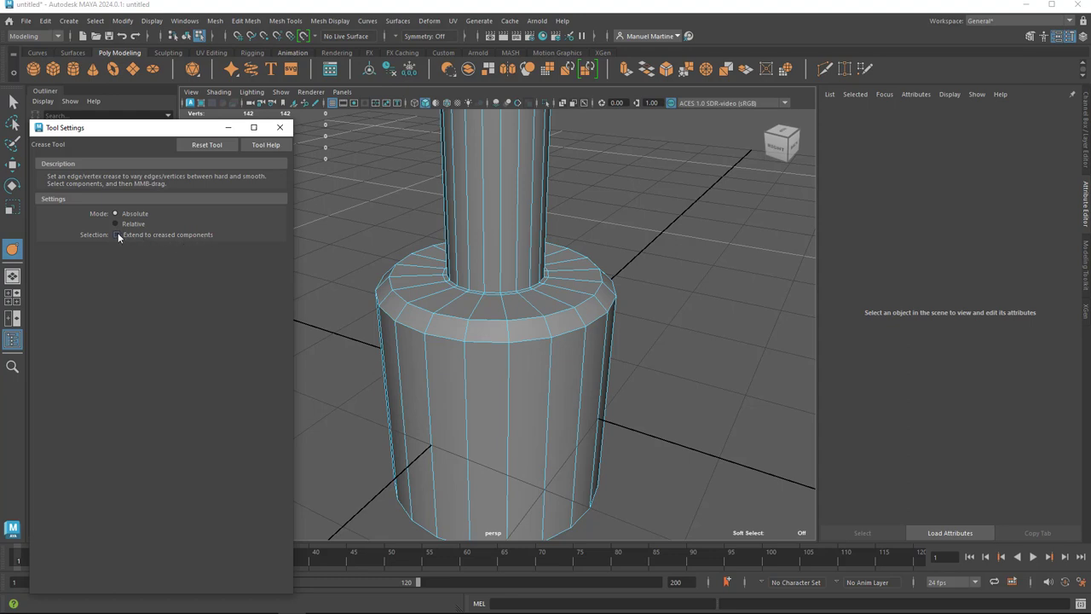
left_click_drag(151, 130, 52, 109)
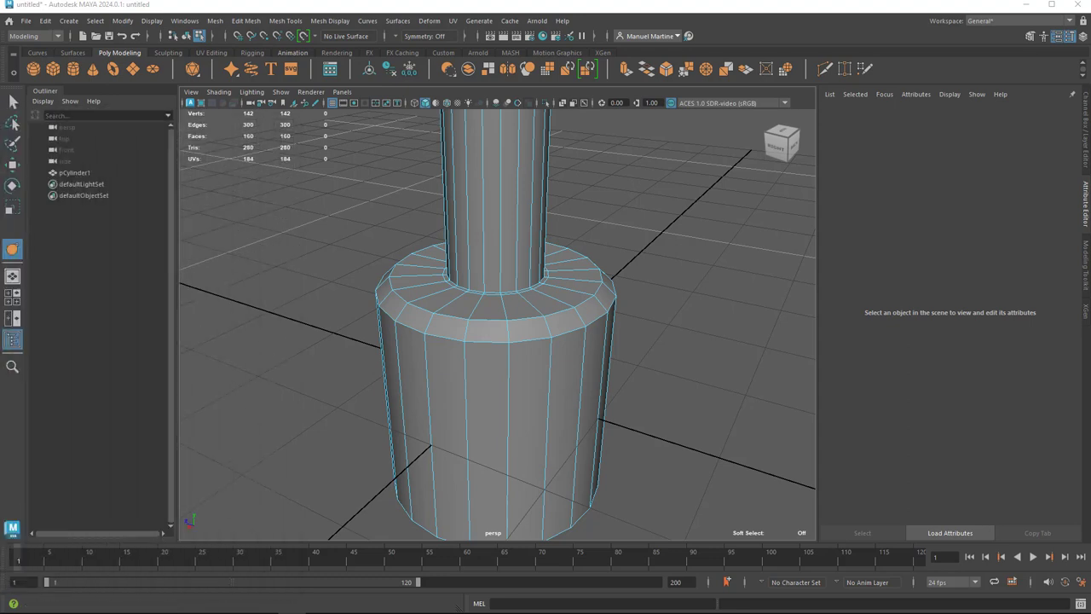
Select the shoulder rim edge loop and crease it to a value of about 2.01
left_click(487, 322)
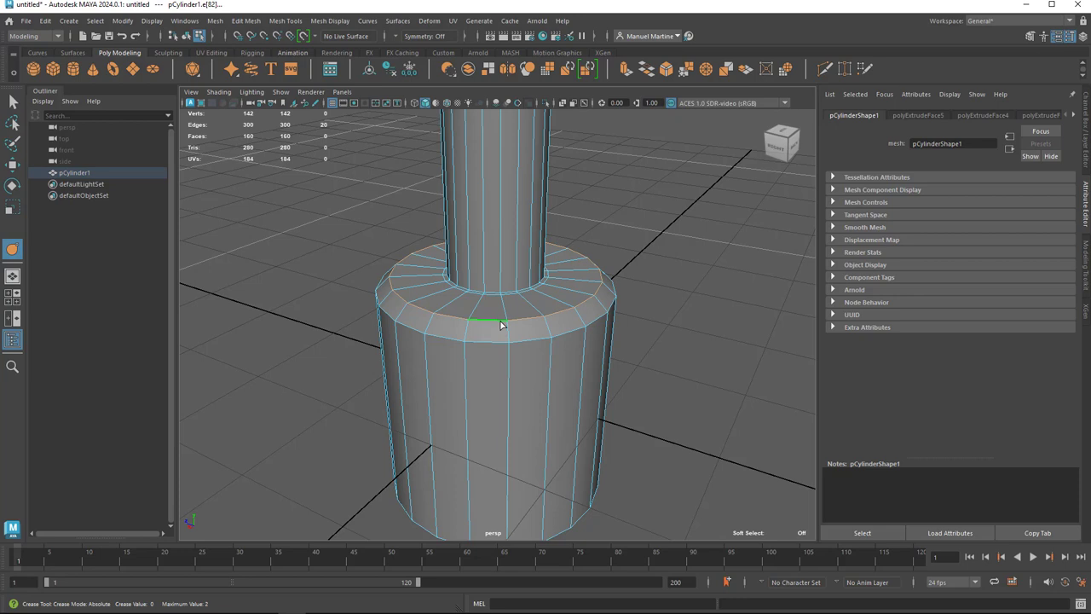
key("q")
left_click(493, 323)
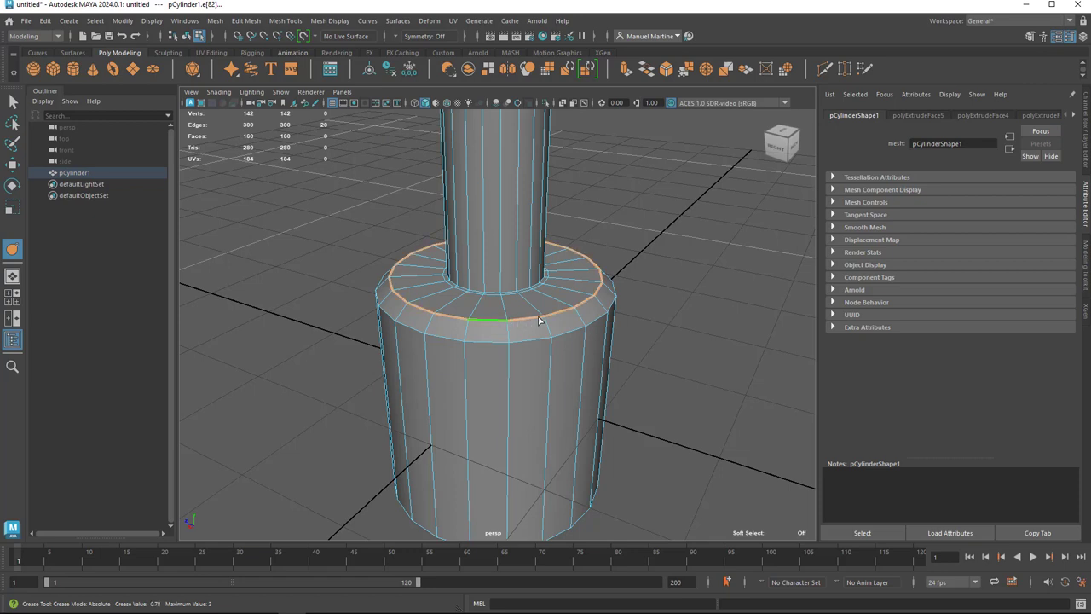
middle_click_drag(538, 320, 646, 319)
middle_click_drag(623, 317, 608, 317)
middle_click_drag(522, 333, 487, 350)
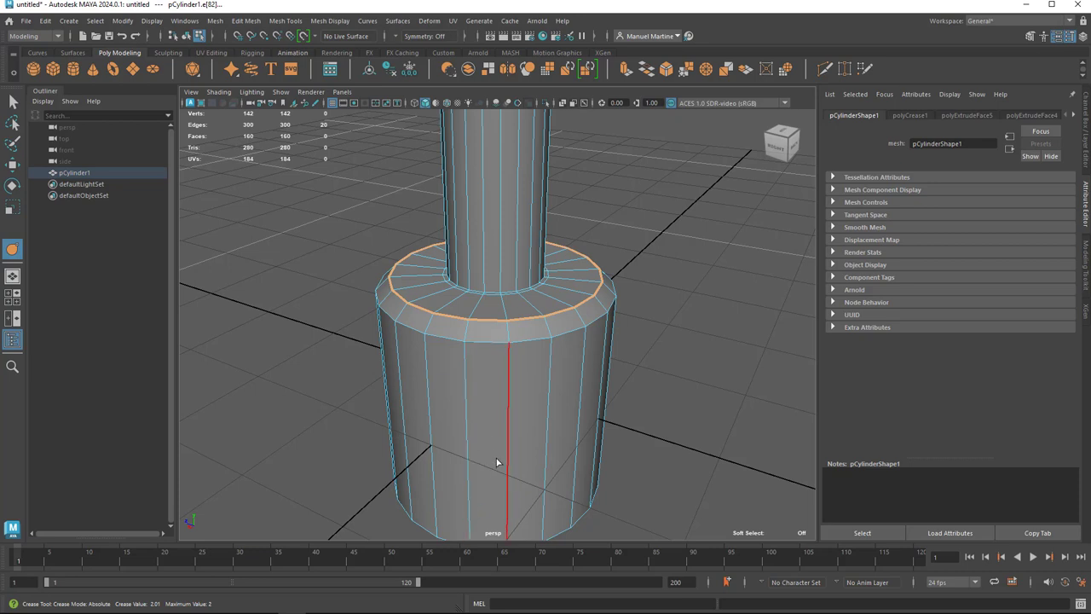
middle_click_drag(497, 463, 519, 315, "alt")
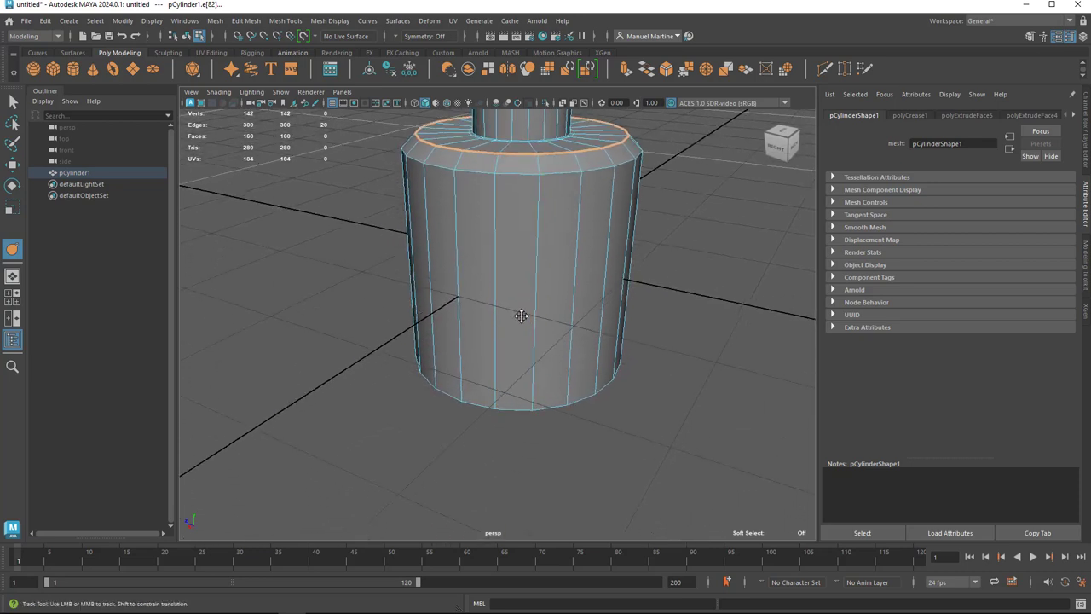
Select the bottom rim edge loop and crease it to a value of about 1.94
left_click(505, 411)
double_click(501, 411)
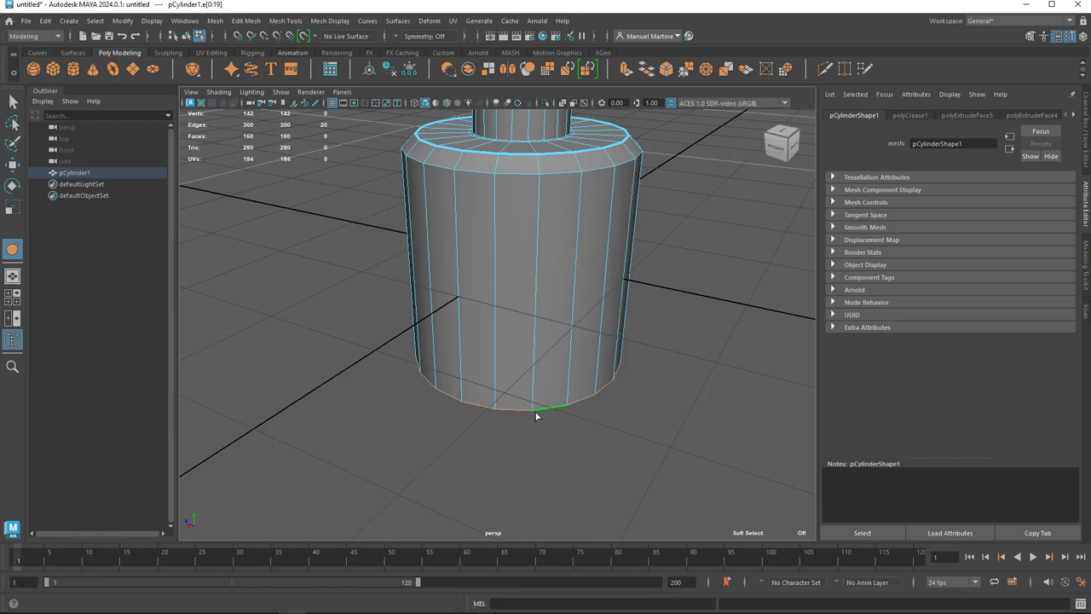
middle_click_drag(540, 410, 605, 396)
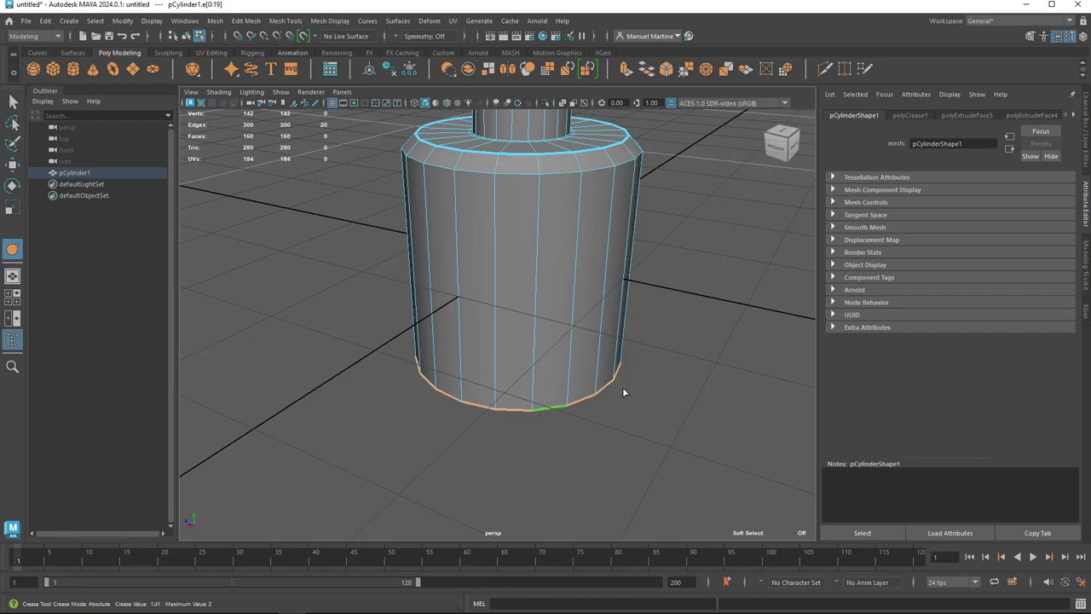
middle_click_drag(605, 396, 645, 388)
middle_click_drag(654, 383, 648, 383)
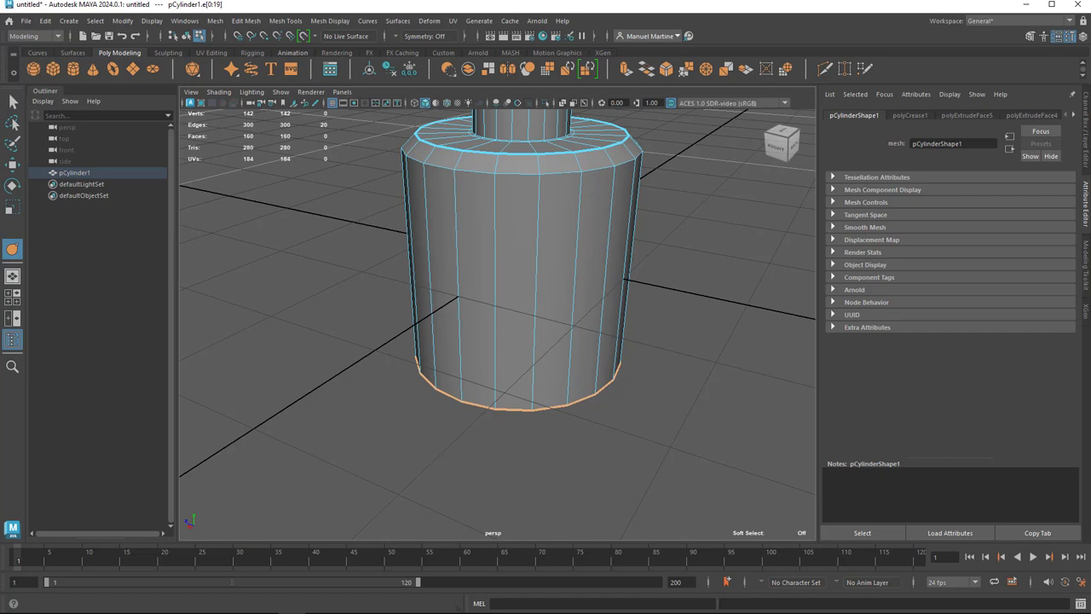
Open and reposition the crease settings window, then return to object mode with F8
double_click(13, 248)
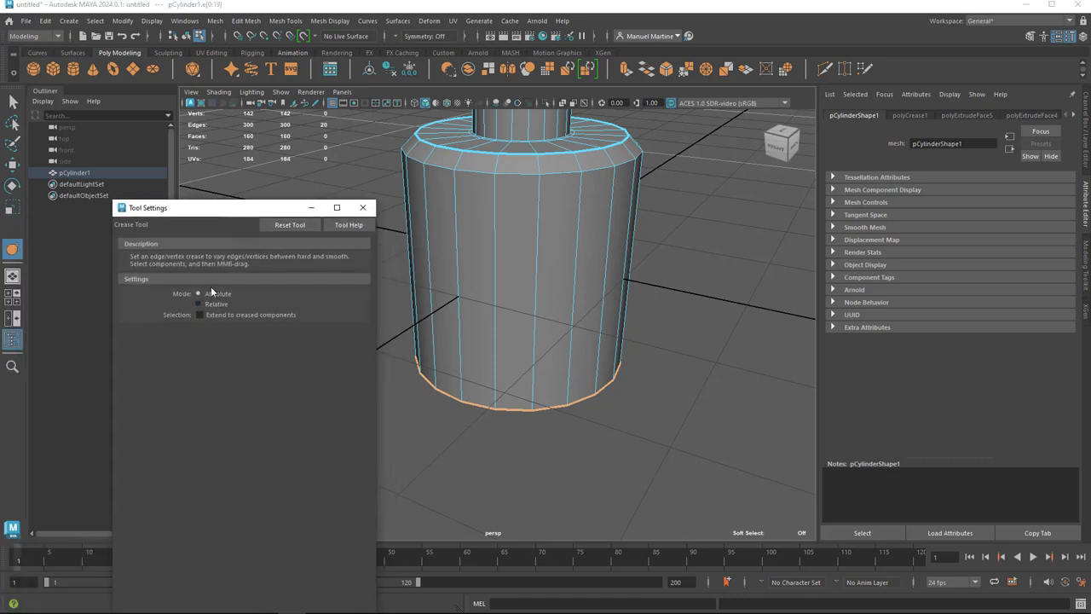
left_click_drag(234, 215, 71, 236)
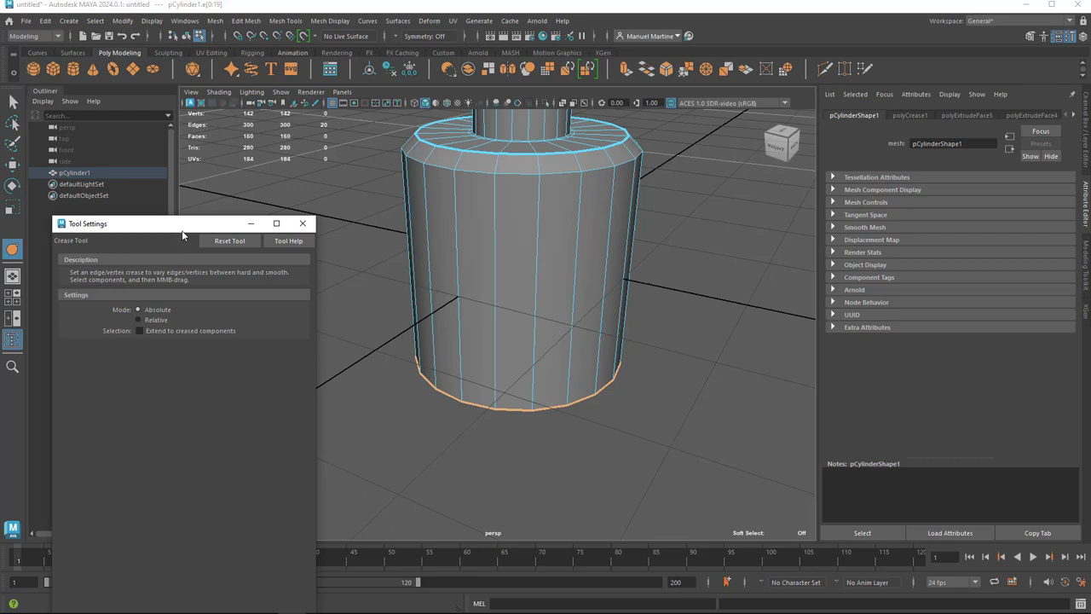
left_click_drag(182, 230, 169, 226)
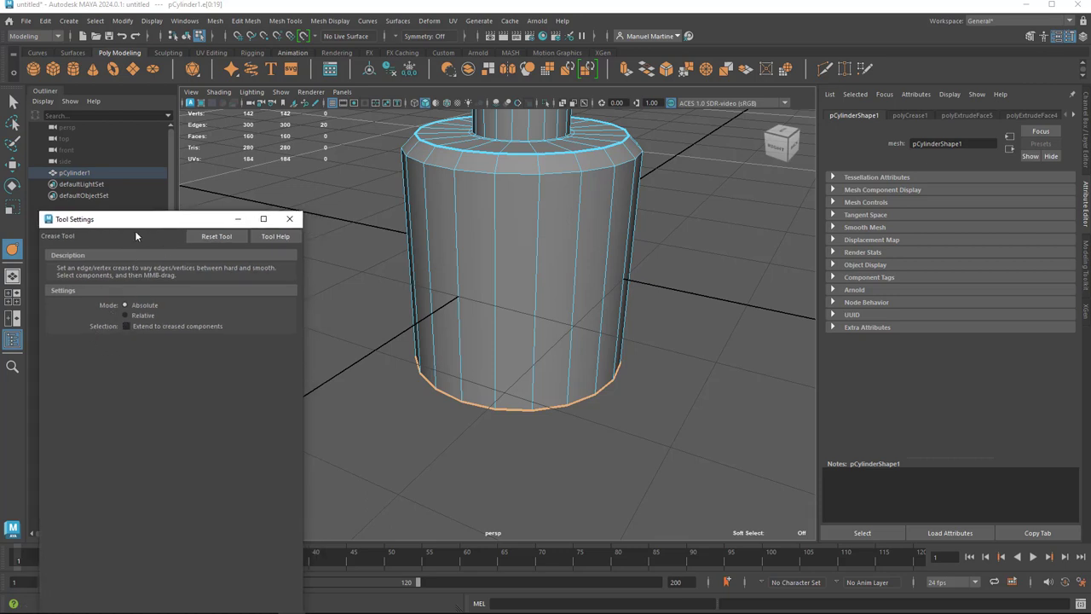
left_click_drag(134, 230, 19, 90)
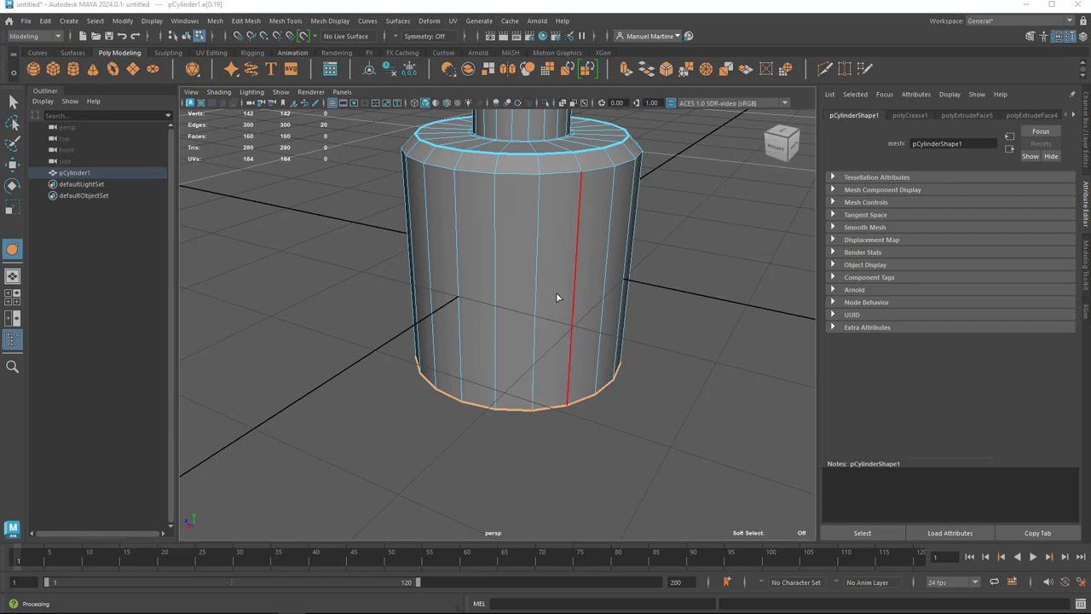
key("F8")
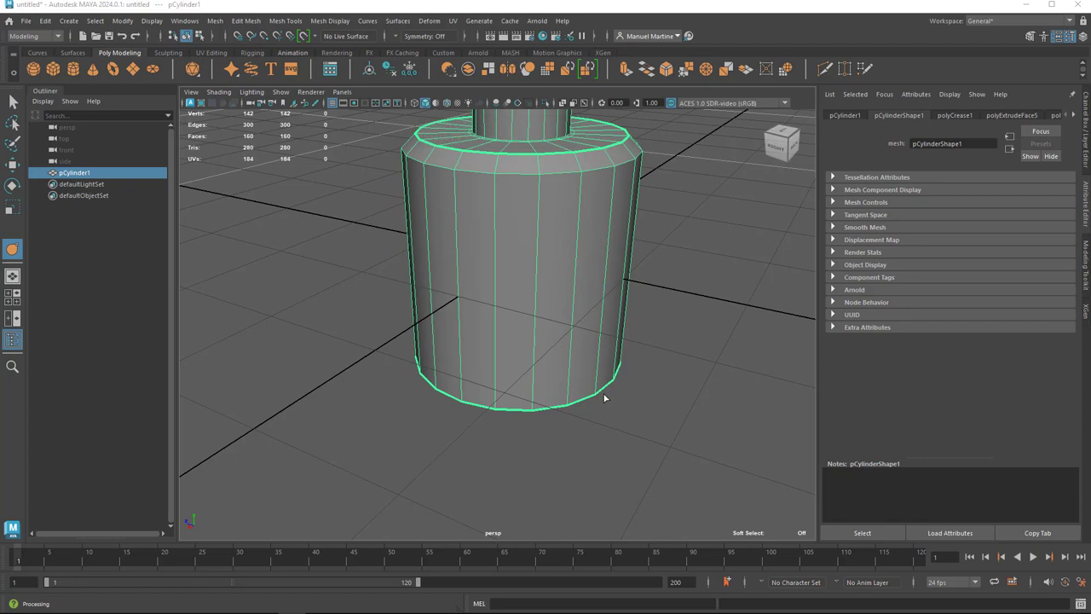
Switch the bottle to smooth mesh preview and orbit around it to inspect the creased rims
key("3")
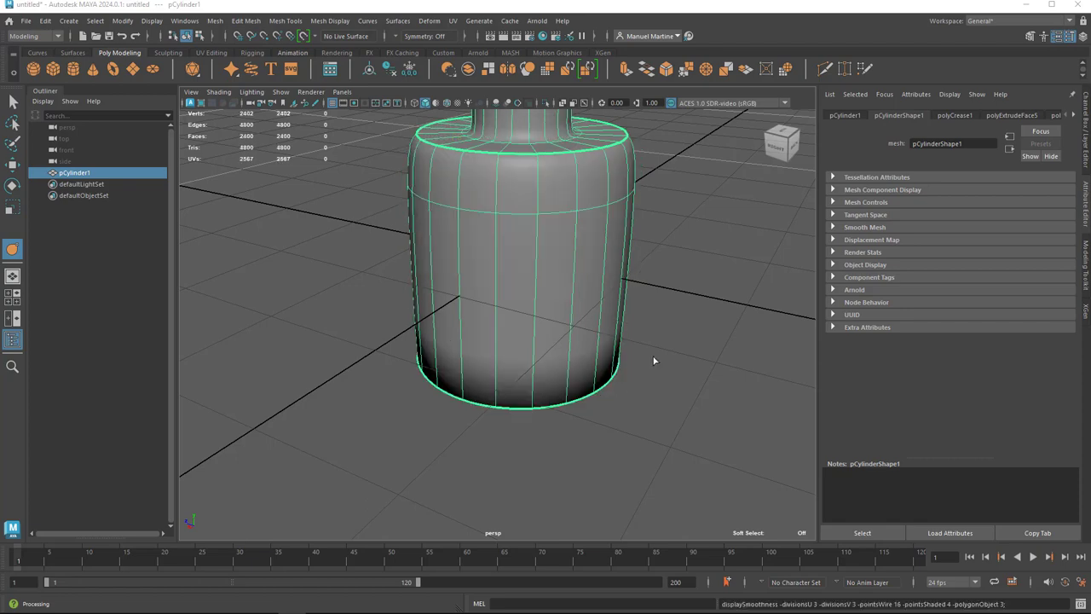
left_click_drag(654, 360, 580, 386, "alt")
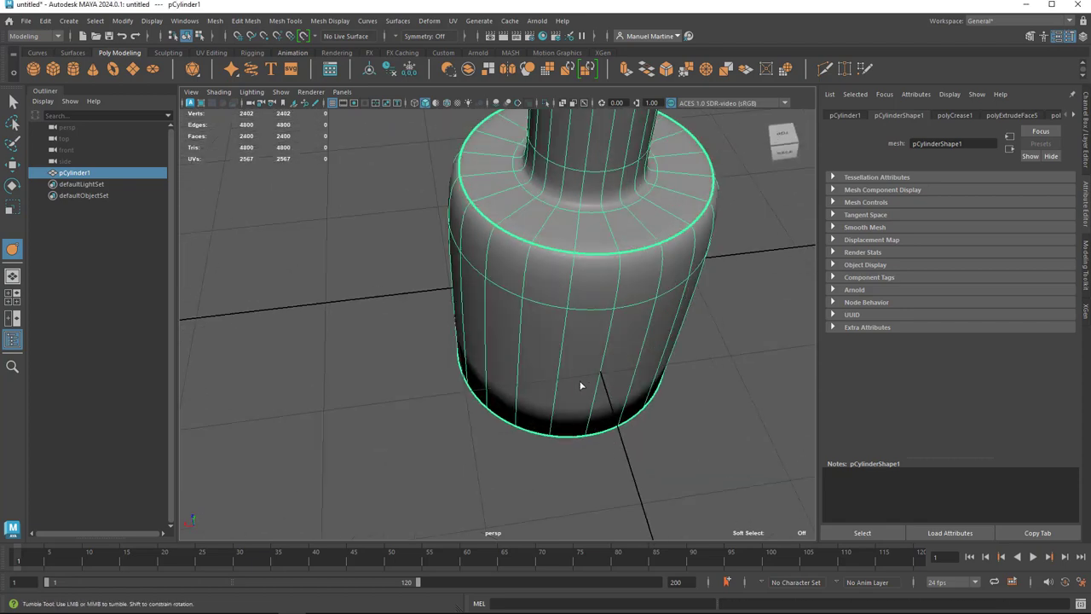
mouse_move(551, 355)
left_mouse_down("alt")
mouse_move(429, 441)
mouse_move(479, 364)
left_mouse_up("alt")
mouse_move(514, 254)
left_mouse_down("alt")
mouse_move(504, 275)
mouse_move(519, 255)
left_mouse_up("alt")
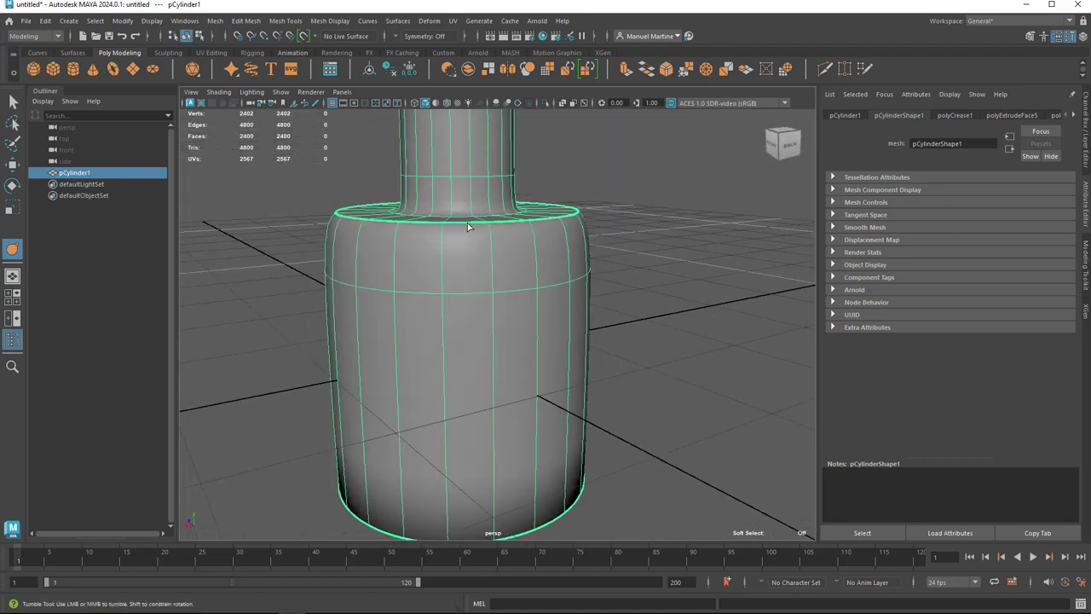
middle_click_drag(521, 353, 557, 239, "alt")
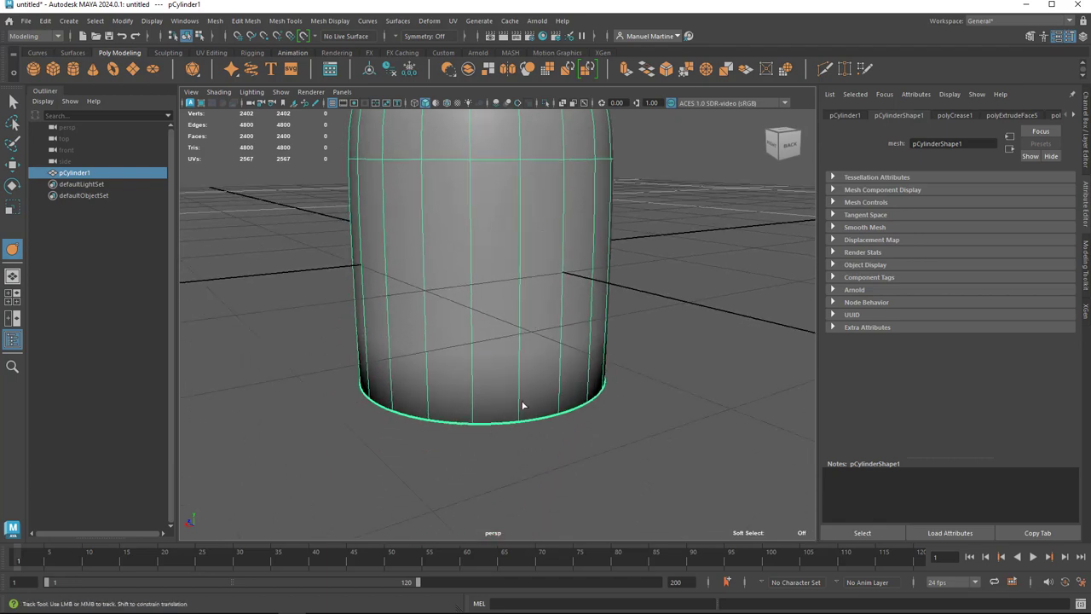
mouse_move(524, 405)
right_mouse_down("alt")
mouse_move(531, 373)
mouse_move(511, 397)
mouse_move(438, 365)
right_mouse_up("alt")
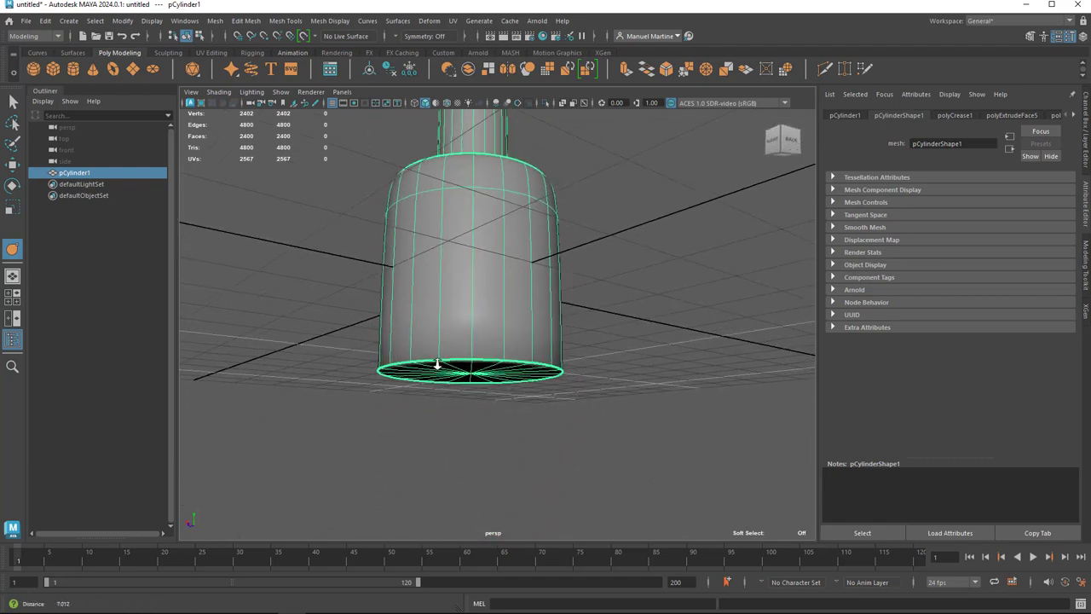
mouse_move(437, 365)
left_mouse_down("alt")
mouse_move(418, 445)
mouse_move(416, 389)
mouse_move(410, 399)
left_mouse_up("alt")
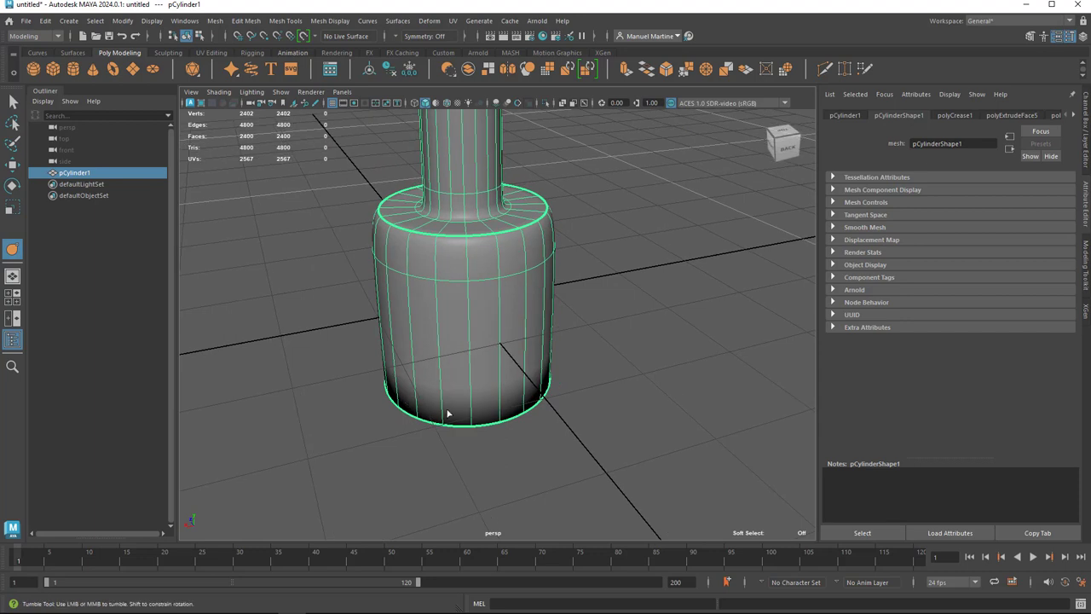
Raise the smooth preview's subdivision level, check the underside, and bring up the Crease Tool settings
key("Page_Up")
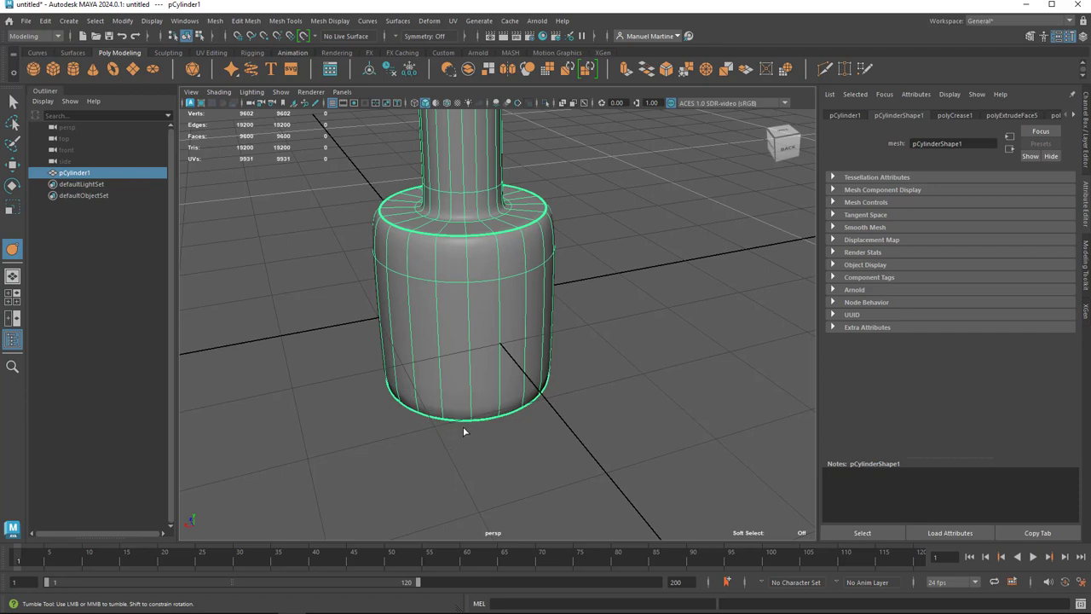
mouse_move(510, 424)
left_mouse_down("alt")
mouse_move(531, 370)
mouse_move(494, 358)
mouse_move(468, 409)
mouse_move(495, 409)
mouse_move(443, 410)
left_mouse_up("alt")
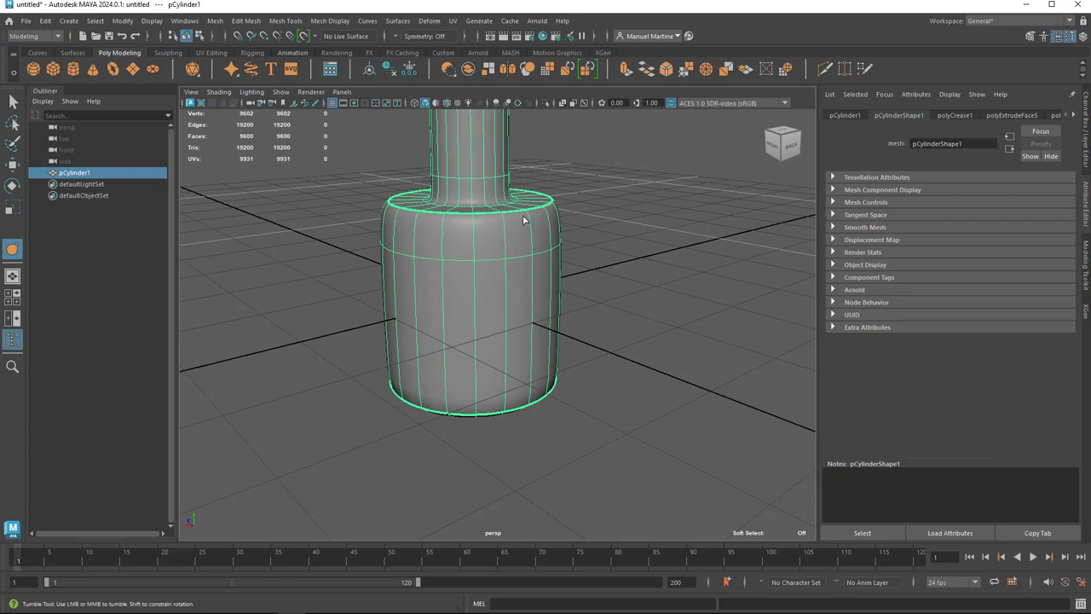
mouse_move(509, 326)
left_mouse_down()
mouse_move(517, 248)
mouse_move(502, 318)
left_mouse_up()
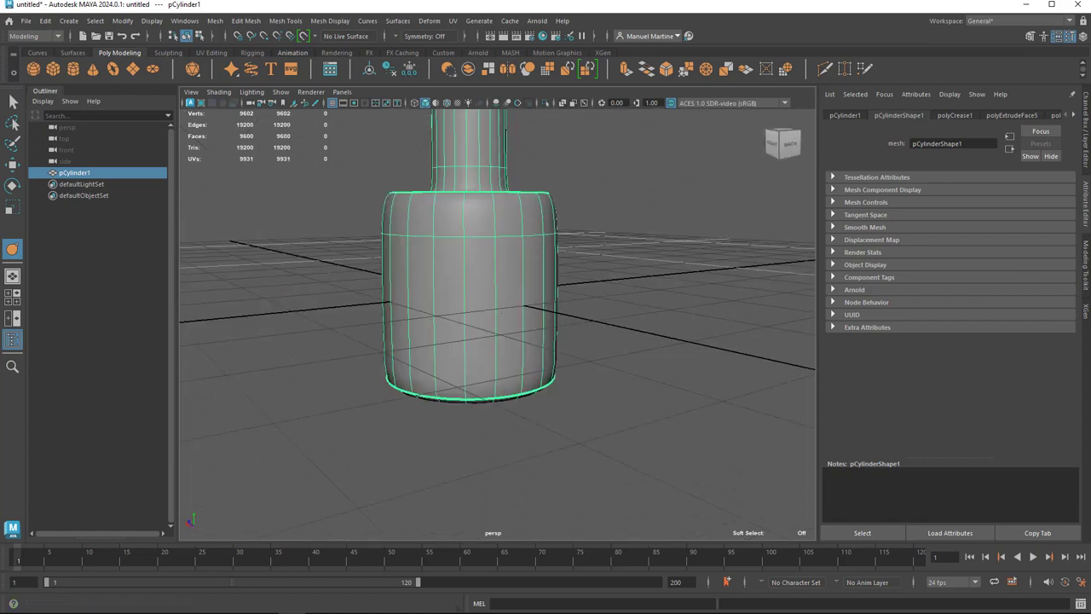
double_click(13, 248)
left_click_drag(114, 170, 127, 156)
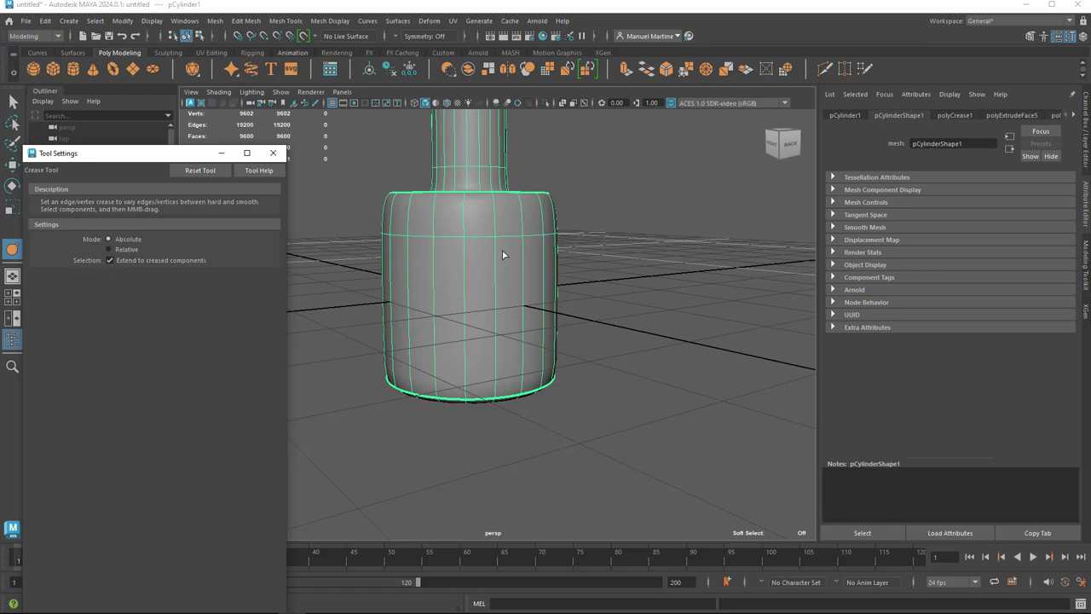
Switch to edge mode and select the bottom rim edge loop on the smoothed bottle
left_click_drag(500, 256, 587, 279, "alt")
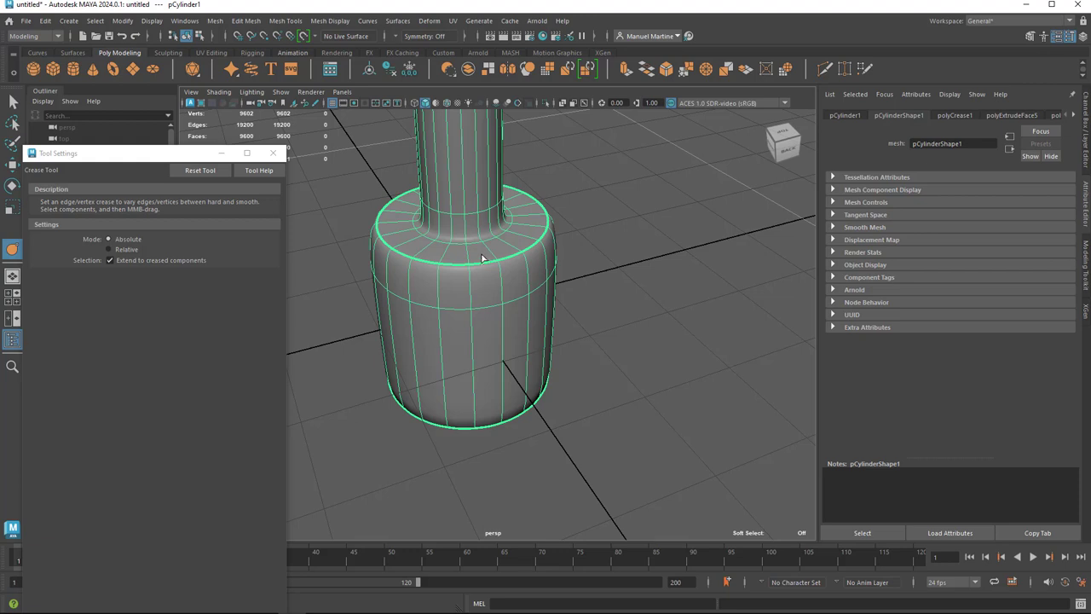
right_click_drag(483, 256, 482, 231)
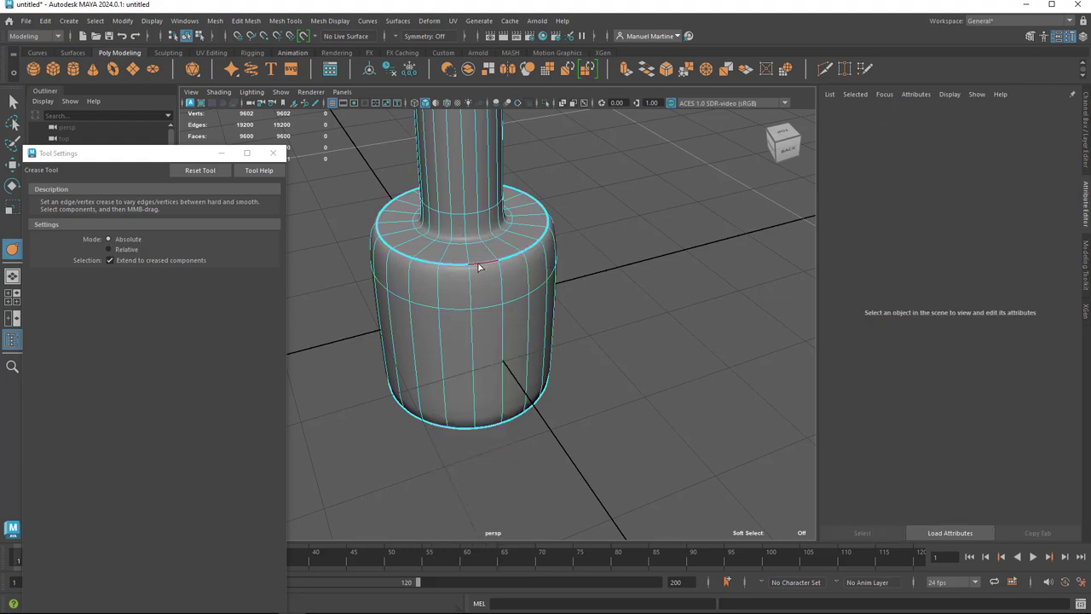
left_click(478, 266)
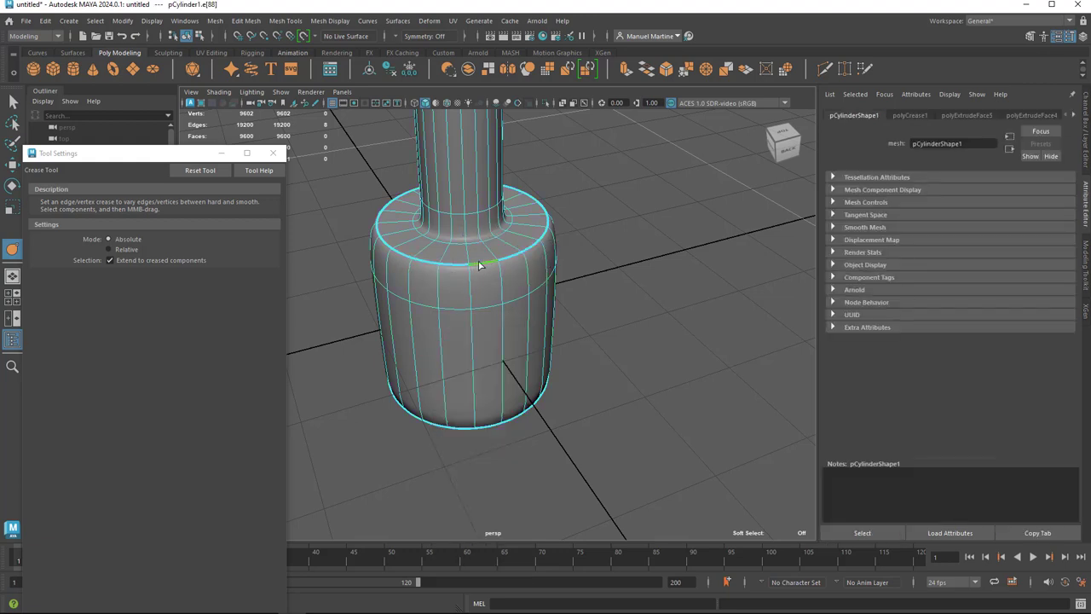
left_click(486, 427)
double_click(480, 264)
mouse_move(526, 281)
left_mouse_down("alt")
mouse_move(536, 299)
mouse_move(535, 285)
mouse_move(526, 310)
left_mouse_up("alt")
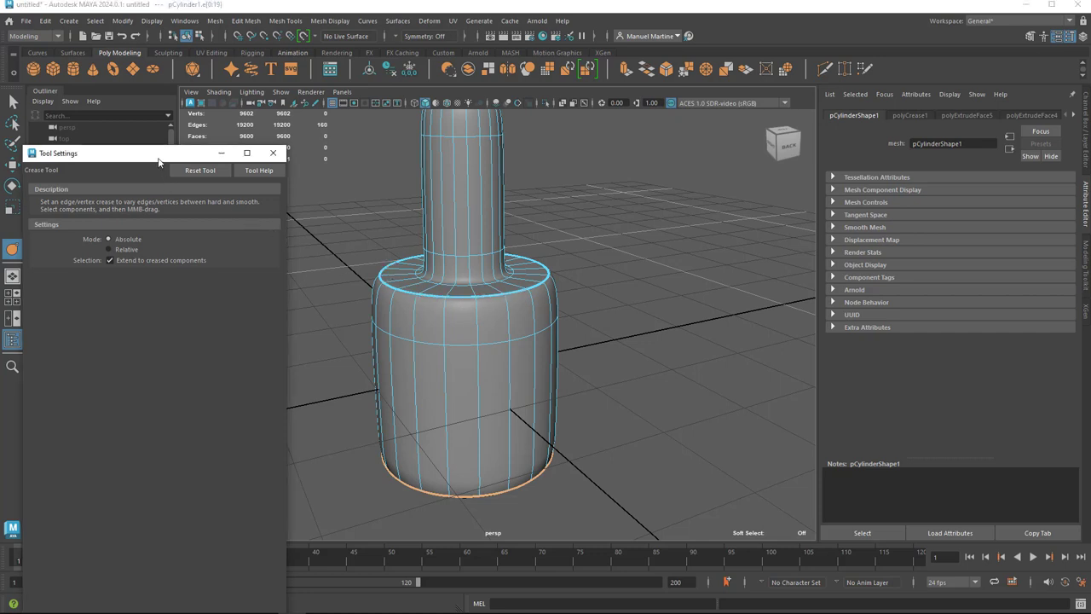
left_click_drag(158, 158, 153, 154)
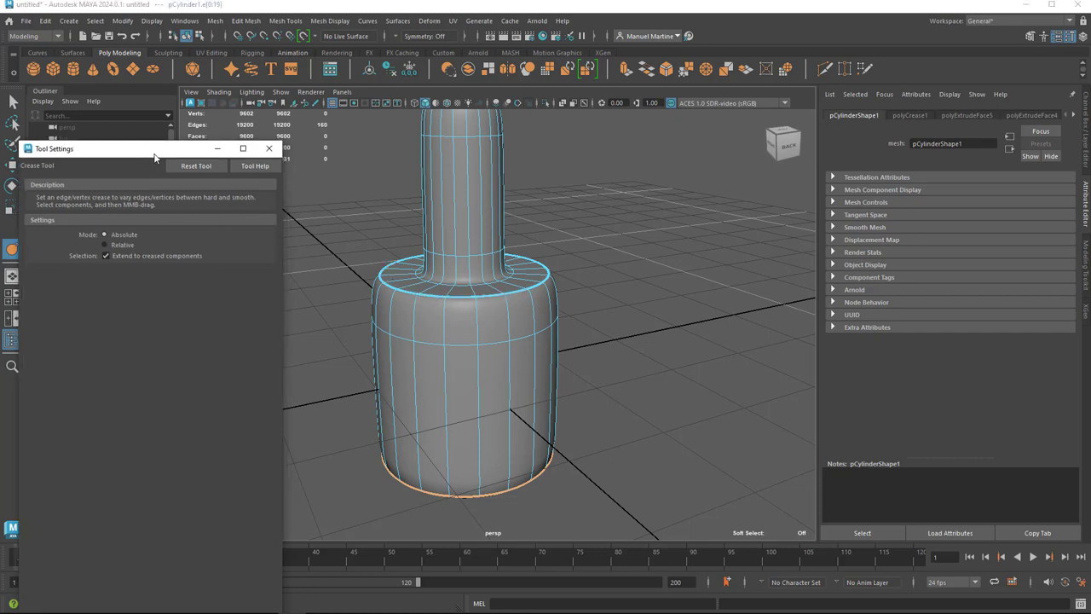
left_click(151, 23)
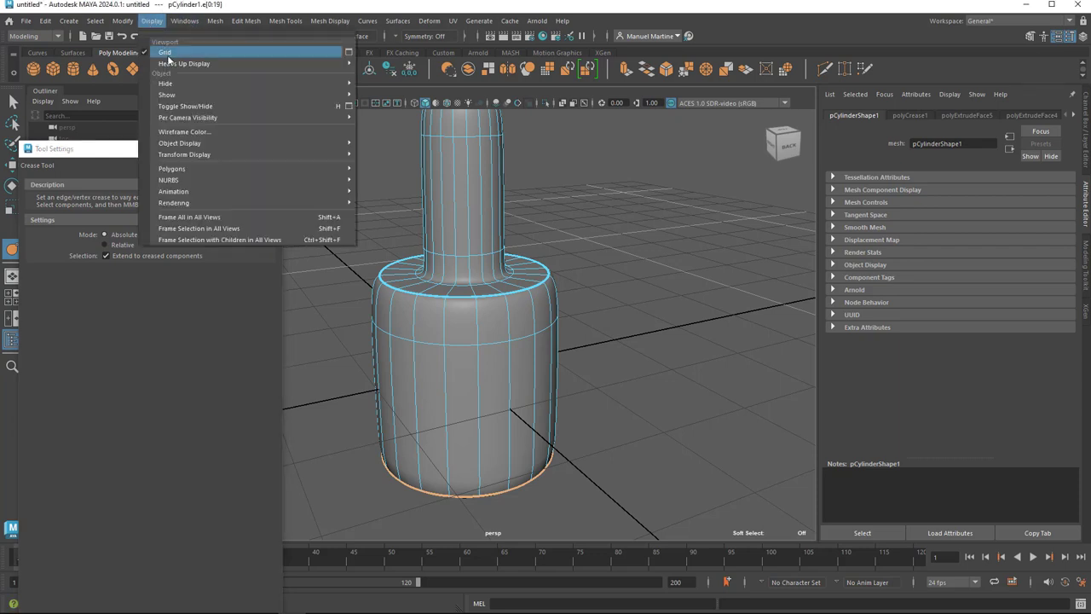
mouse_move(172, 168)
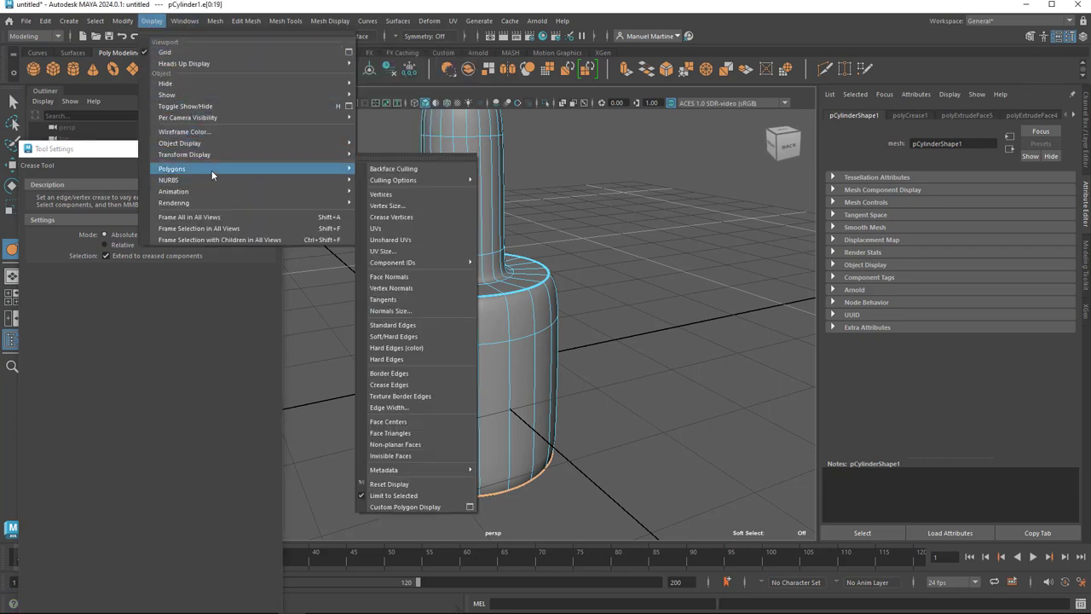
left_click(368, 162)
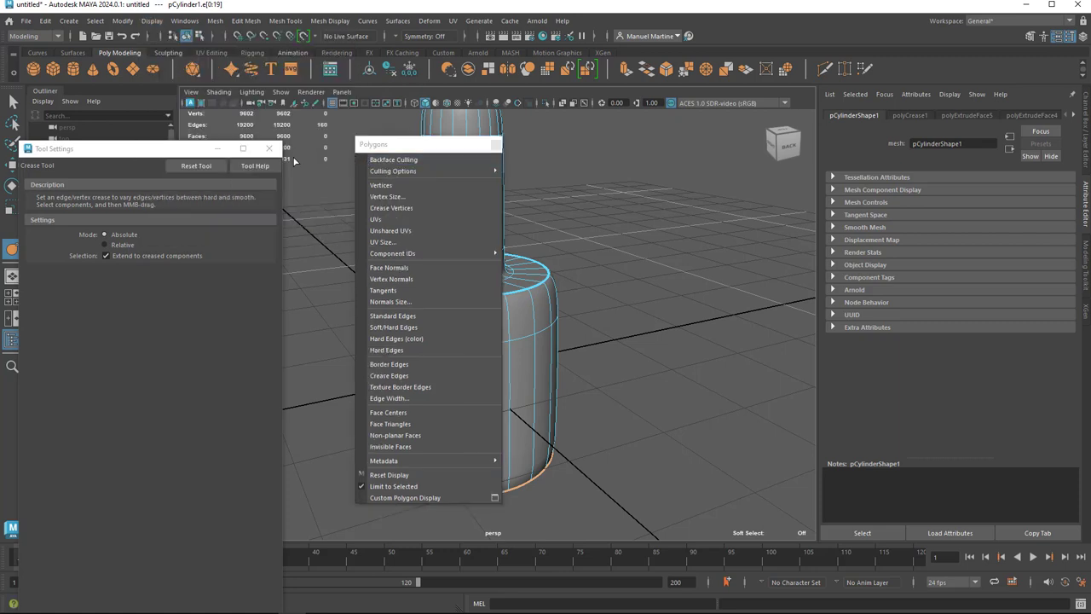
left_click_drag(395, 139, 637, 126)
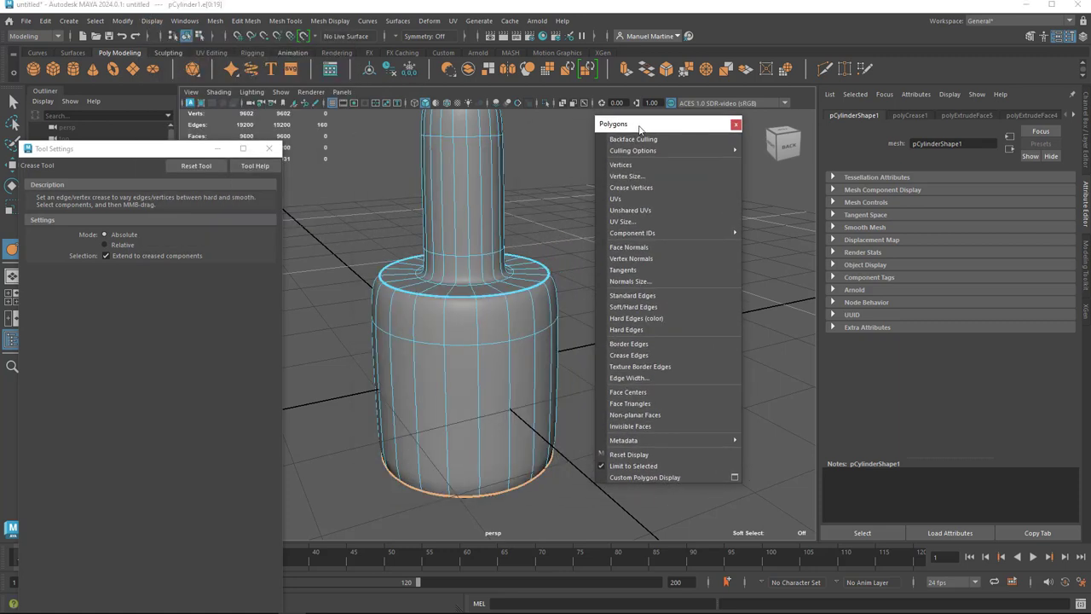
left_click(628, 358)
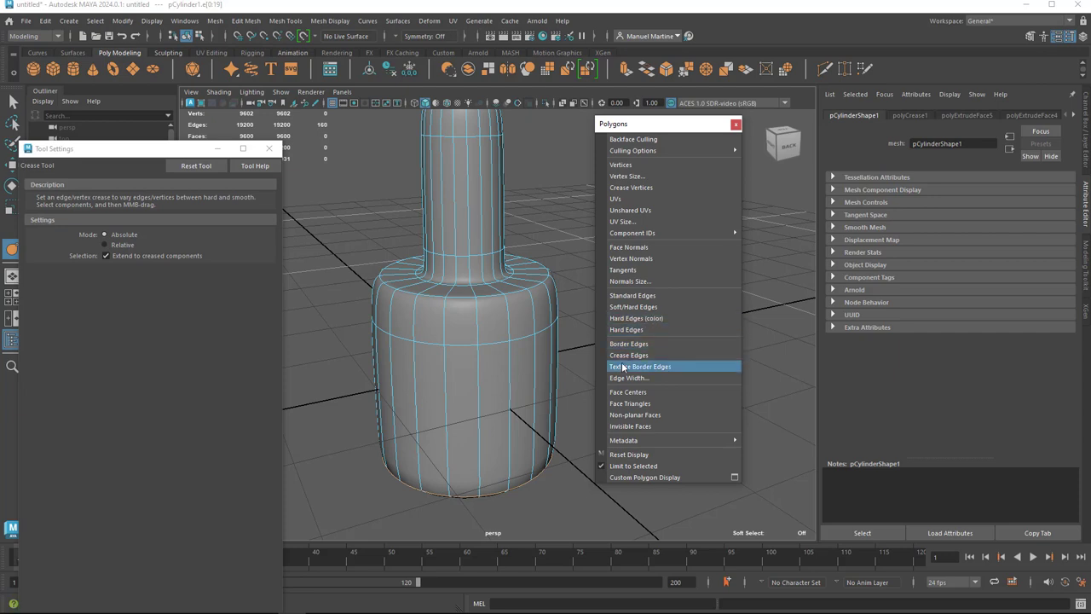
left_click(633, 356)
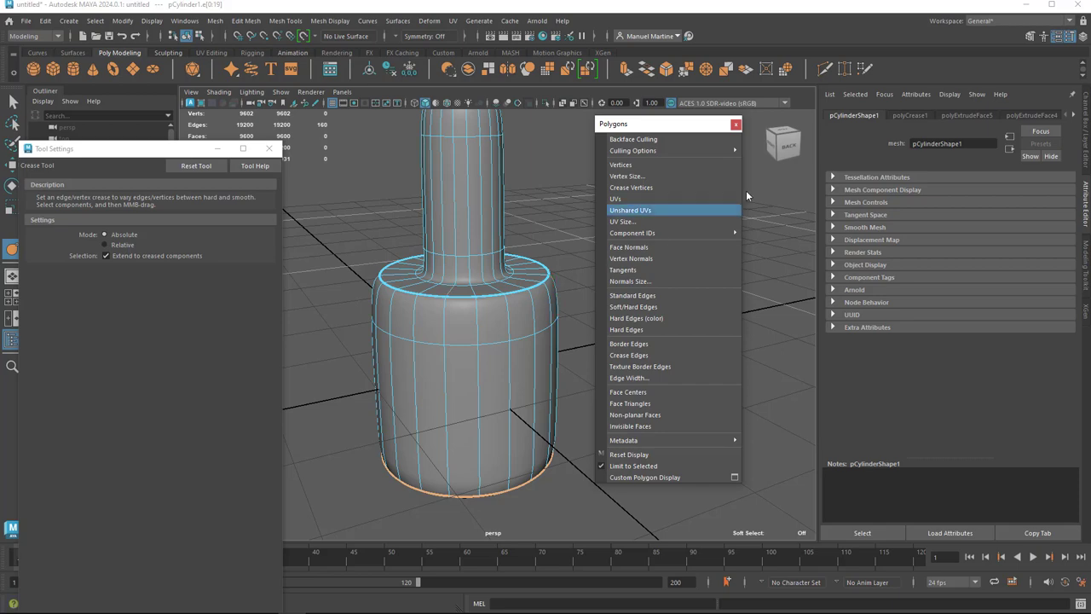
left_click(735, 125)
mouse_move(647, 304)
left_mouse_down("alt")
mouse_move(636, 280)
mouse_move(598, 294)
mouse_move(619, 273)
left_mouse_up("alt")
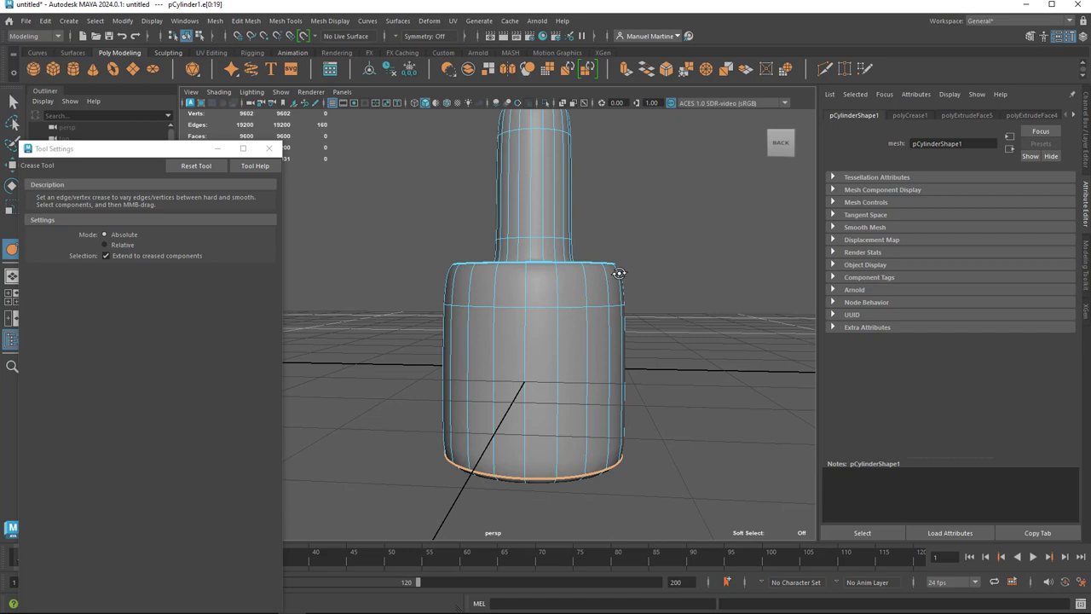
Turn on Extend to creased components, then select and crease the upper neck edge loop
left_click(105, 255)
mouse_move(669, 327)
left_mouse_down("alt")
mouse_move(653, 348)
mouse_move(631, 352)
mouse_move(653, 353)
mouse_move(657, 366)
left_mouse_up("alt")
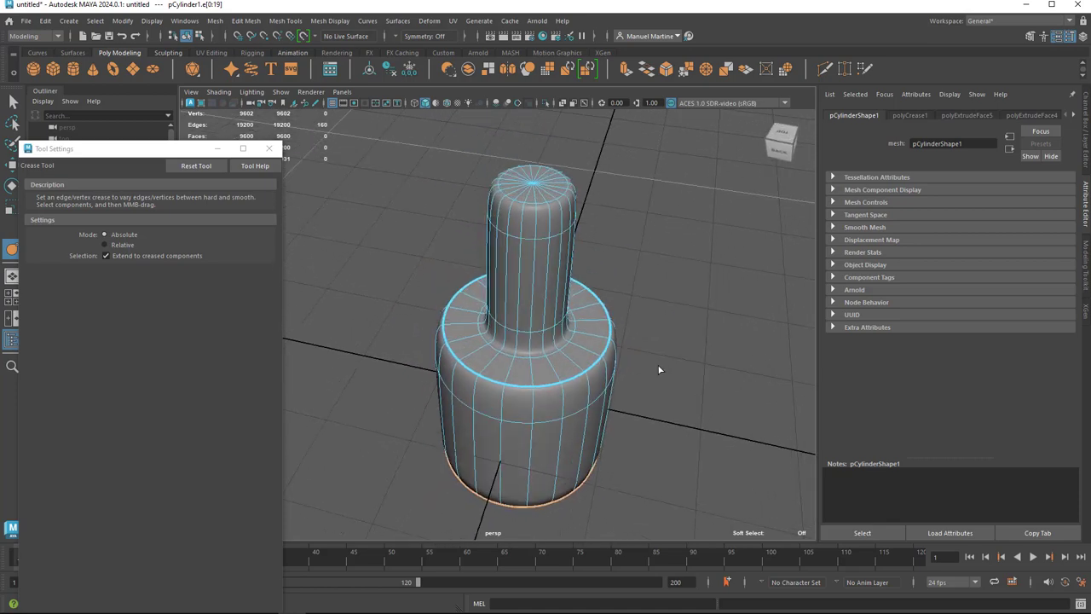
left_click(529, 241)
double_click(530, 241)
mouse_move(529, 243)
middle_mouse_down()
mouse_move(604, 237)
mouse_move(554, 227)
middle_mouse_up()
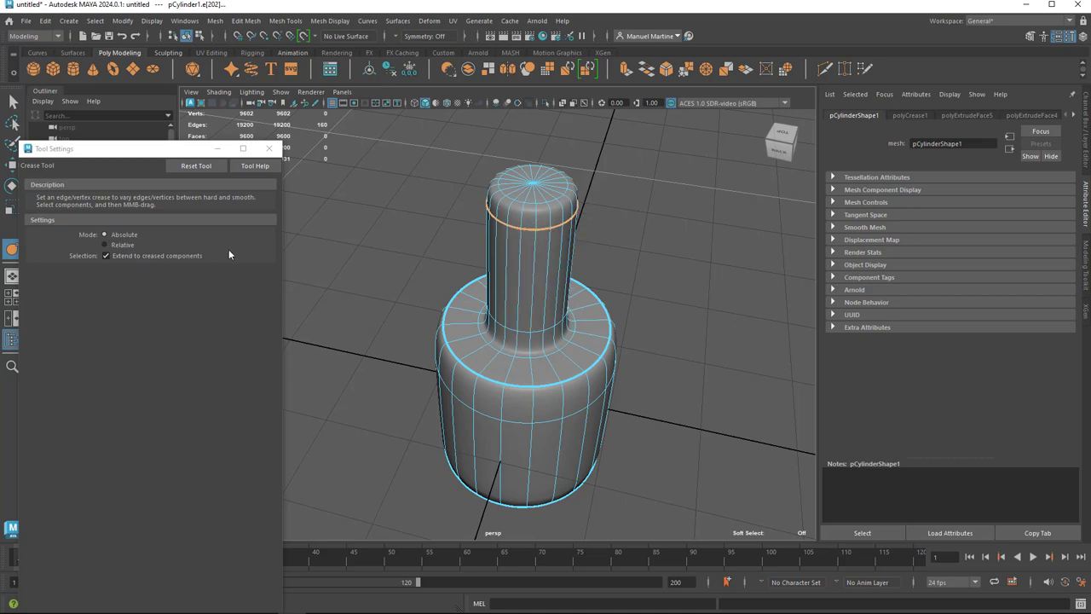
Set the Crease Tool Mode to Relative and reselect a single neck edge loop
left_click(105, 246)
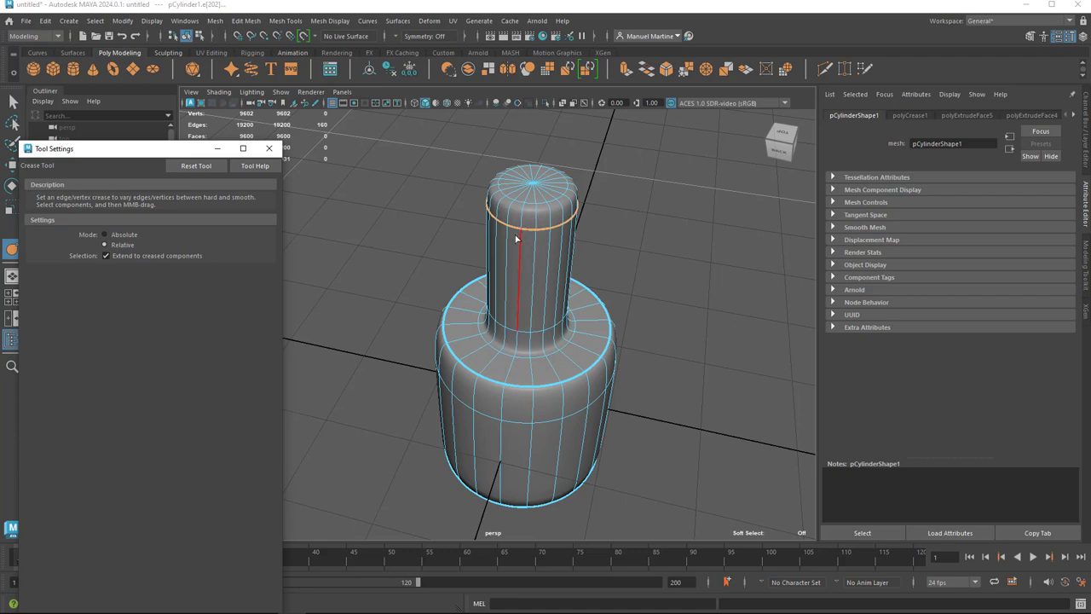
left_click(633, 235)
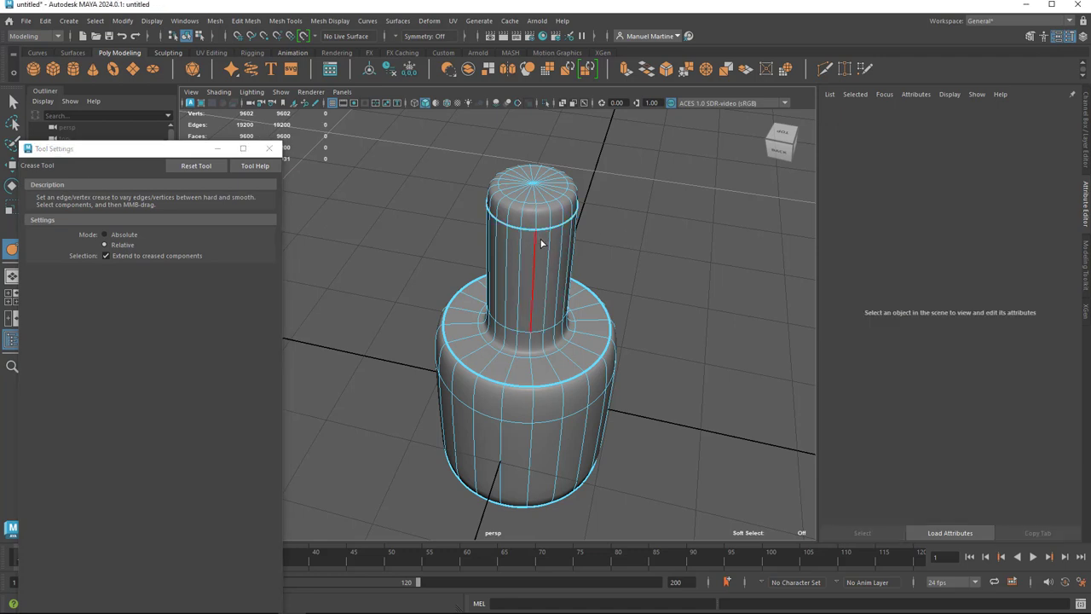
double_click(541, 245)
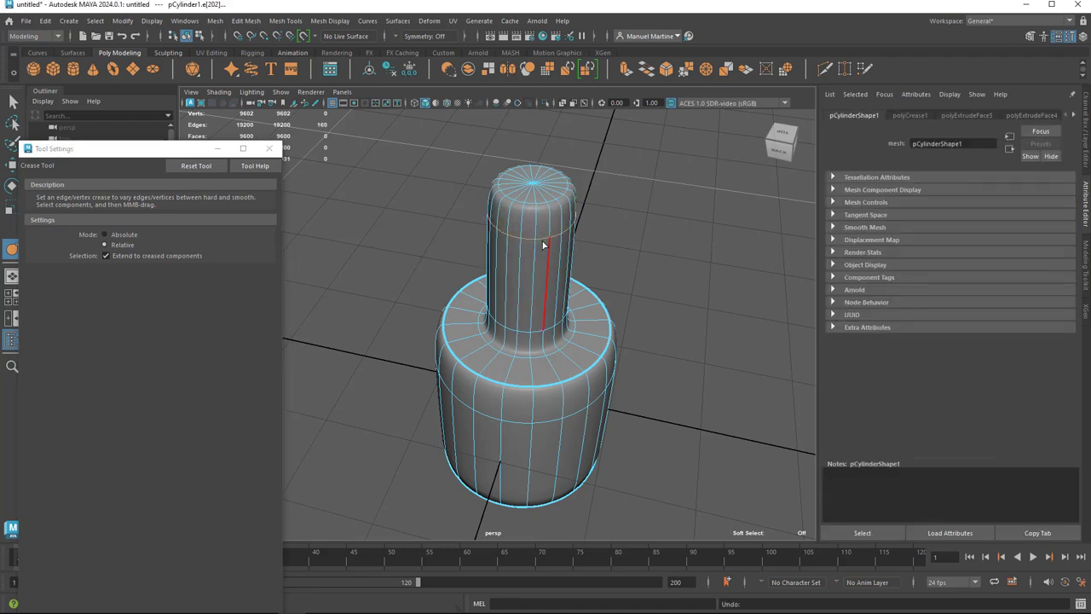
double_click(540, 240)
mouse_move(553, 238)
left_mouse_down("alt")
mouse_move(567, 245)
mouse_move(555, 231)
left_mouse_up("alt")
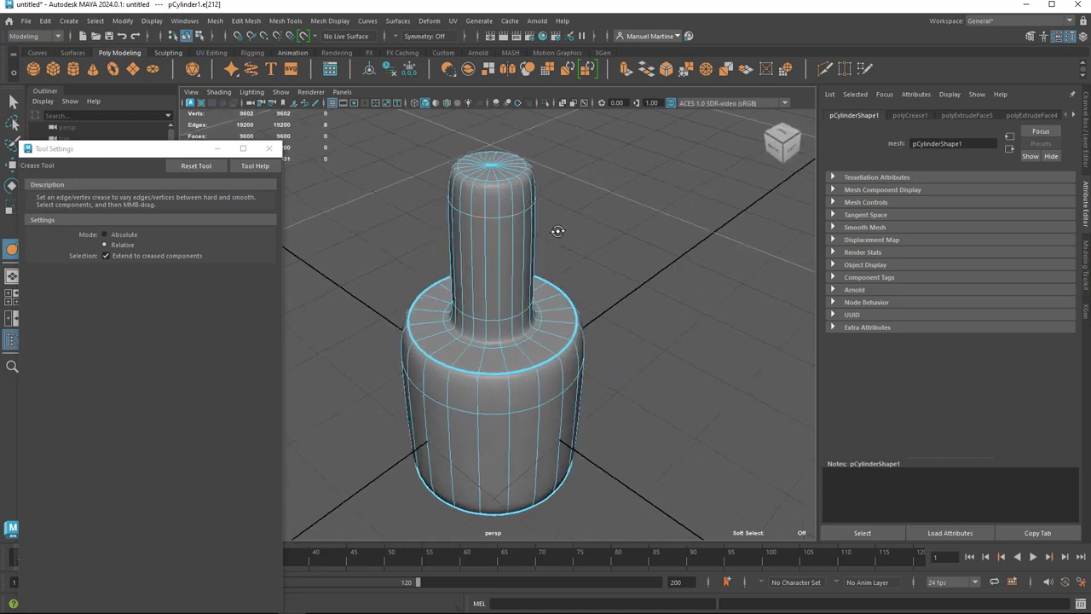
Add two more neck edge loops to the current edge selection
scroll(623, 244, "up", 3)
scroll(554, 201, "up", 3)
left_click(497, 151, "shift")
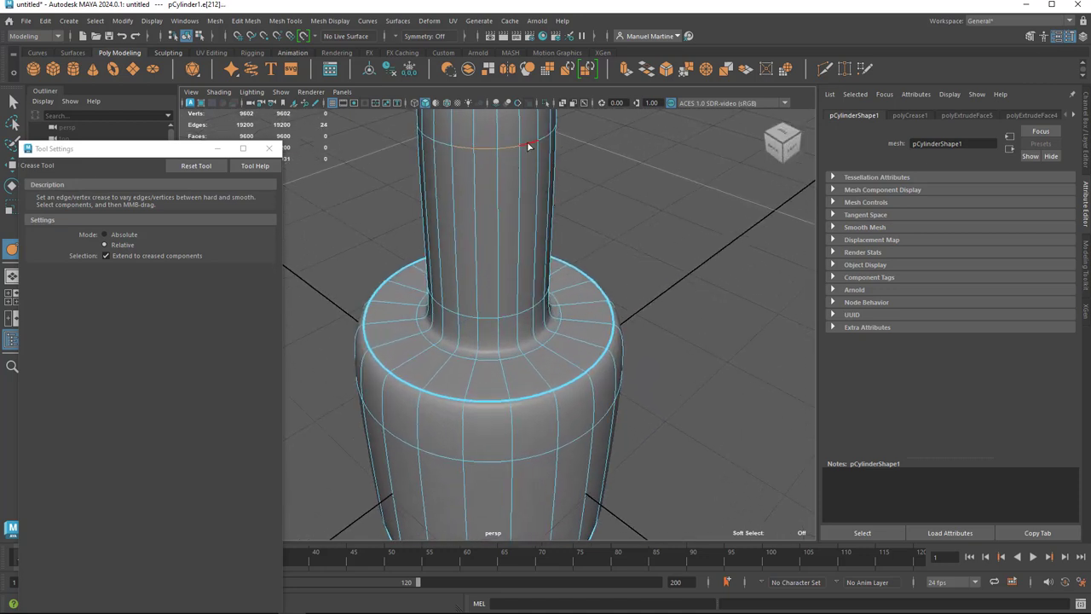
left_click(527, 147, "shift")
scroll(603, 213, "down", 3)
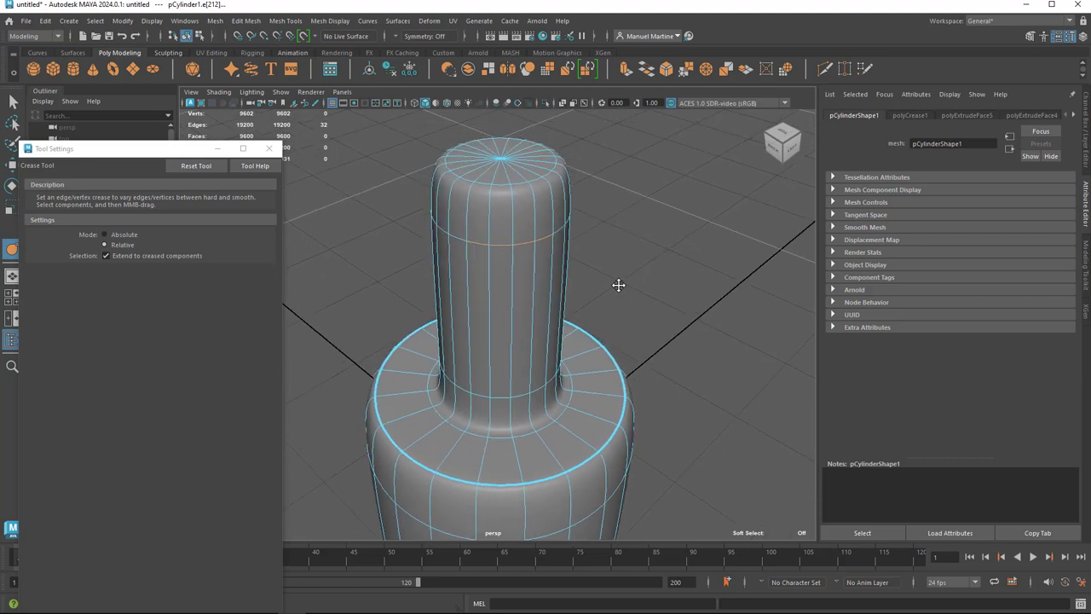
Switch the Crease mode back to Absolute and crease the neck-top edge loop, sharpening it gradually
left_click(103, 234)
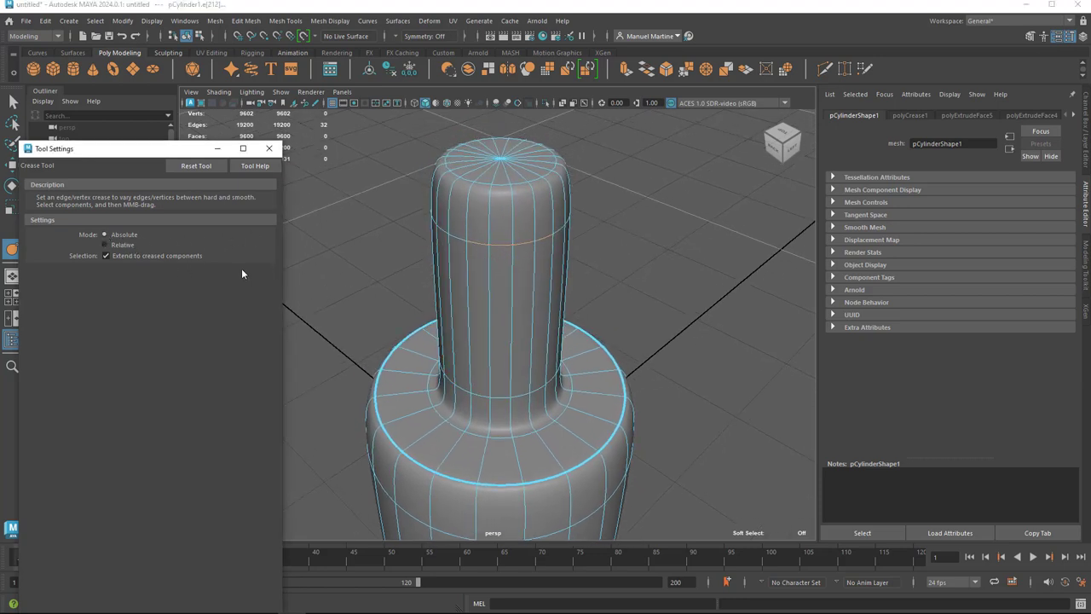
left_click(516, 246)
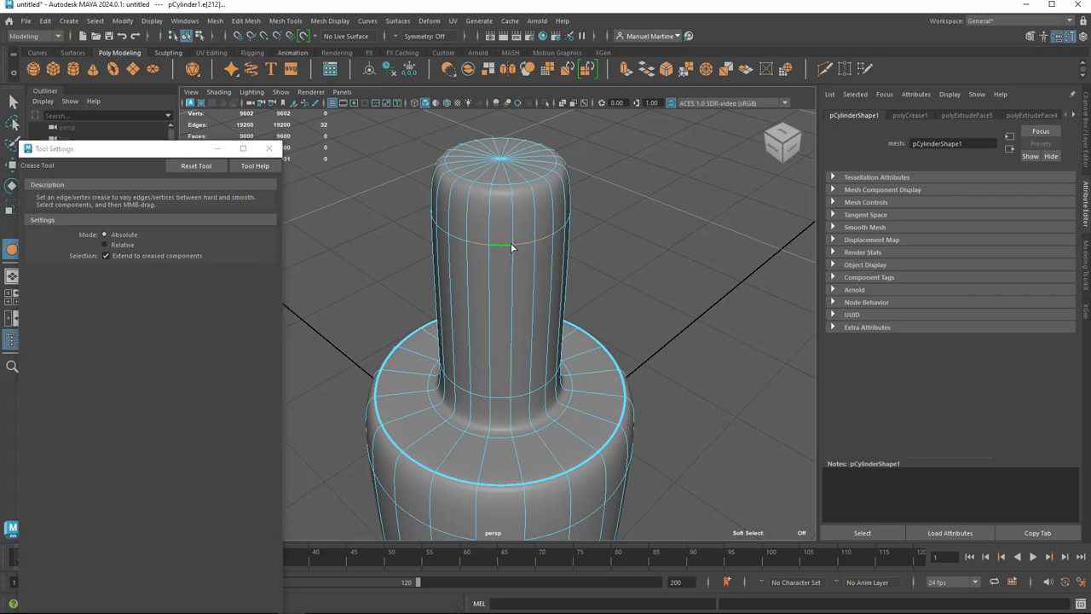
middle_click_drag(518, 247, 534, 246)
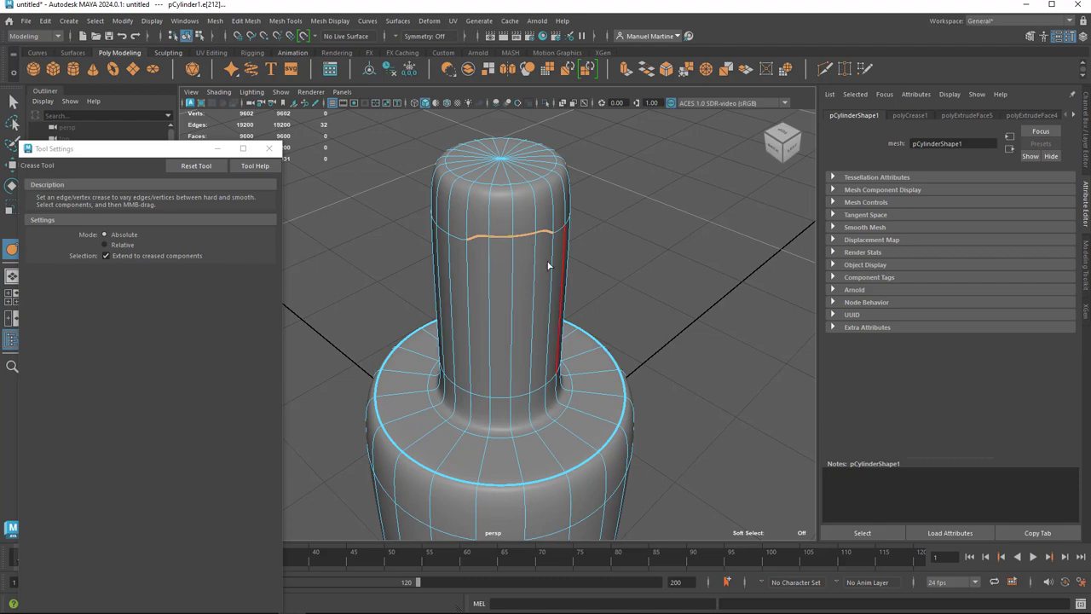
mouse_move(585, 288)
left_mouse_down("alt")
mouse_move(657, 287)
mouse_move(614, 273)
left_mouse_up("alt")
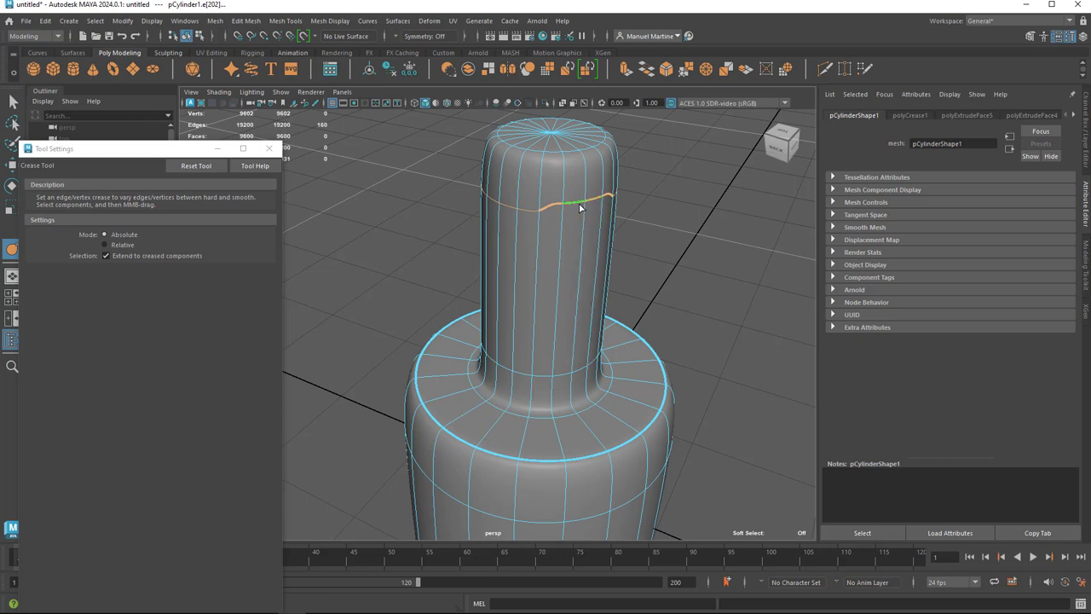
mouse_move(577, 206)
middle_mouse_down()
mouse_move(630, 199)
mouse_move(574, 207)
mouse_move(629, 190)
mouse_move(553, 196)
mouse_move(597, 192)
middle_mouse_up()
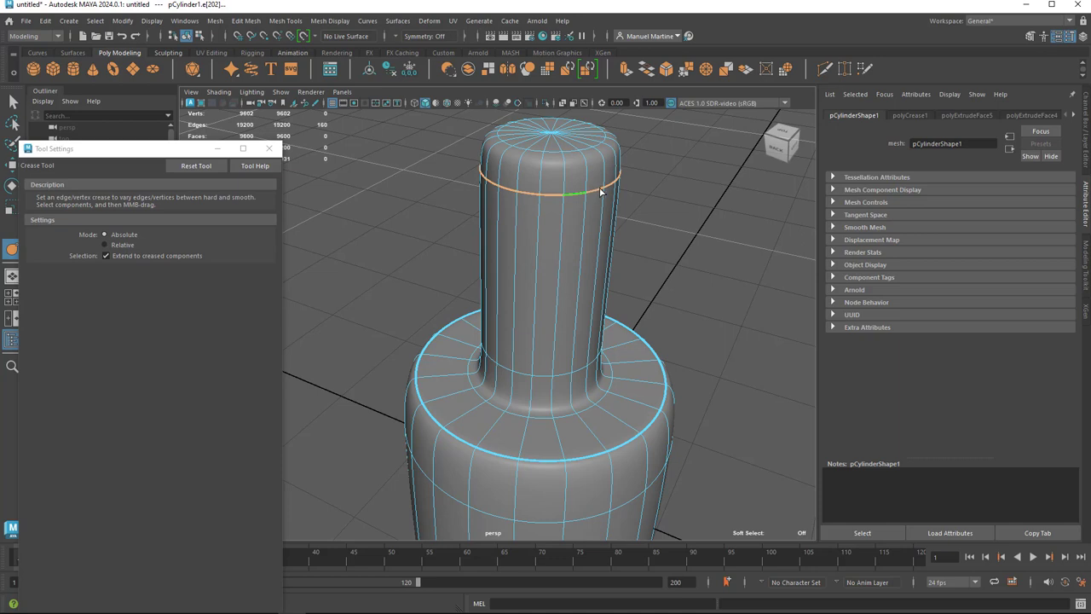
middle_click_drag(600, 191, 591, 189)
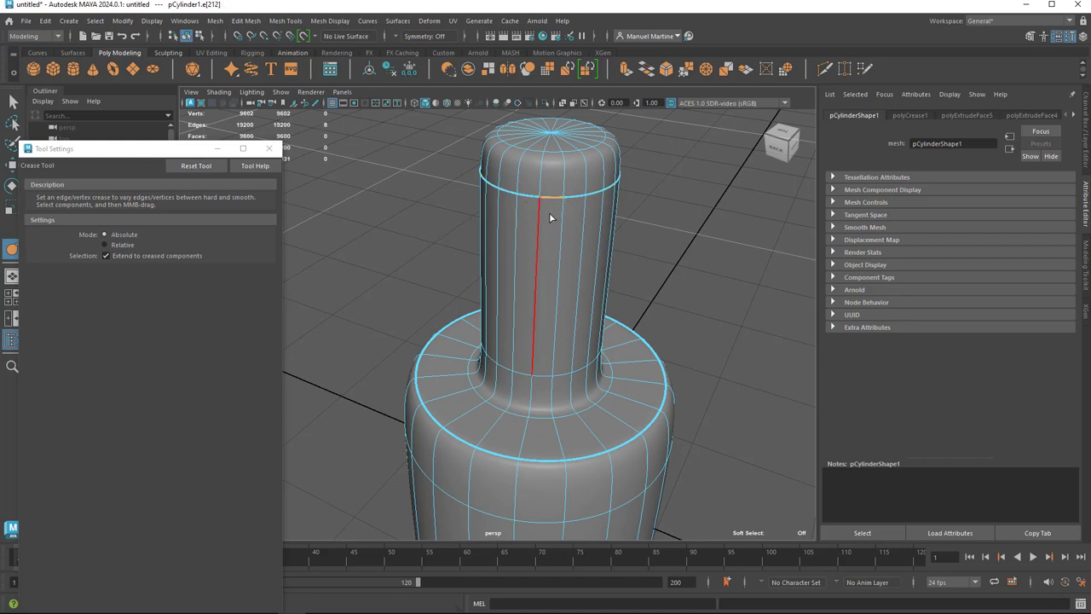
Undo the stray selection and strengthen the neck-top crease, trying Relative then Absolute mode
key("ctrl+z")
key("ctrl+z")
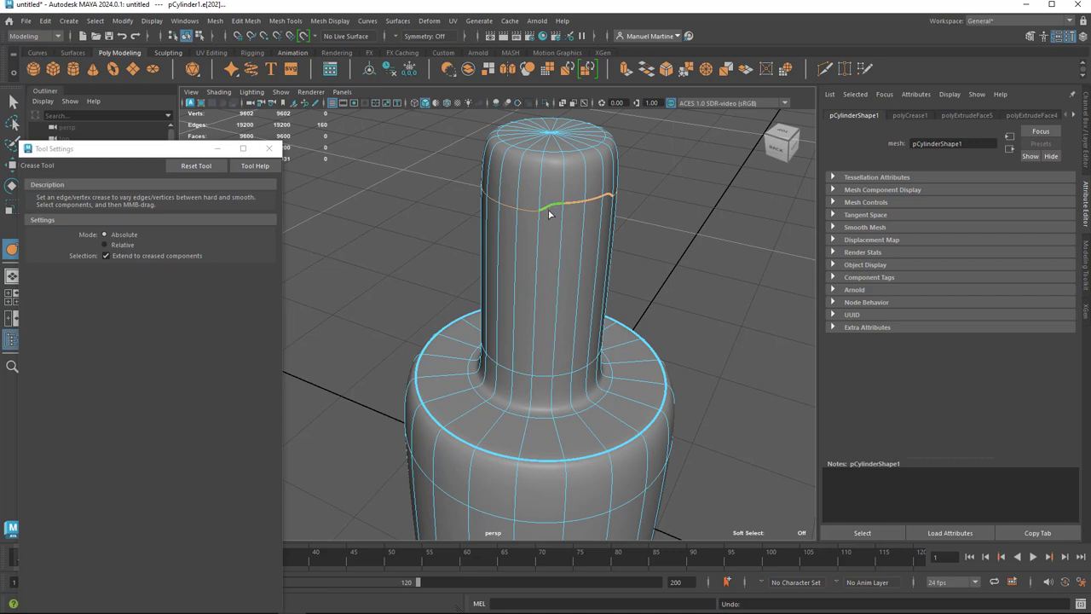
left_click(106, 246)
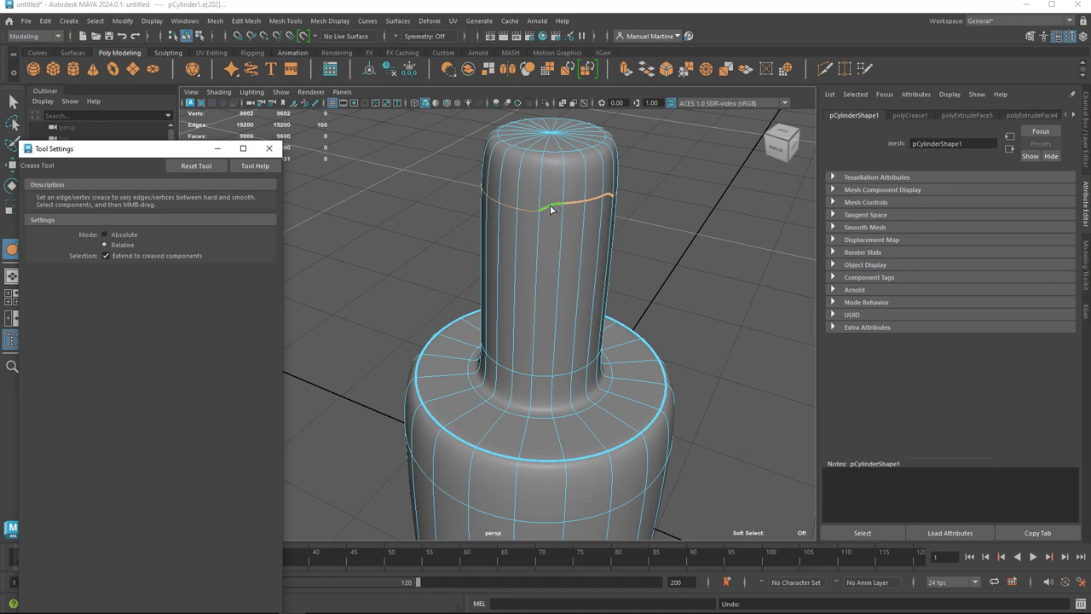
mouse_move(551, 208)
middle_mouse_down()
mouse_move(573, 197)
mouse_move(539, 212)
mouse_move(565, 196)
middle_mouse_up()
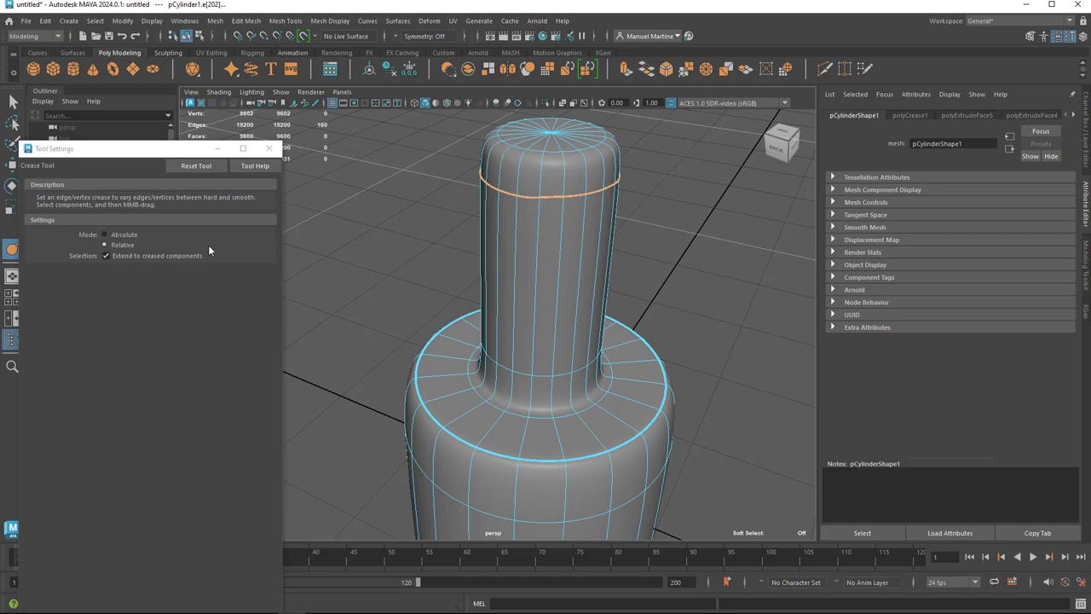
left_click(108, 234)
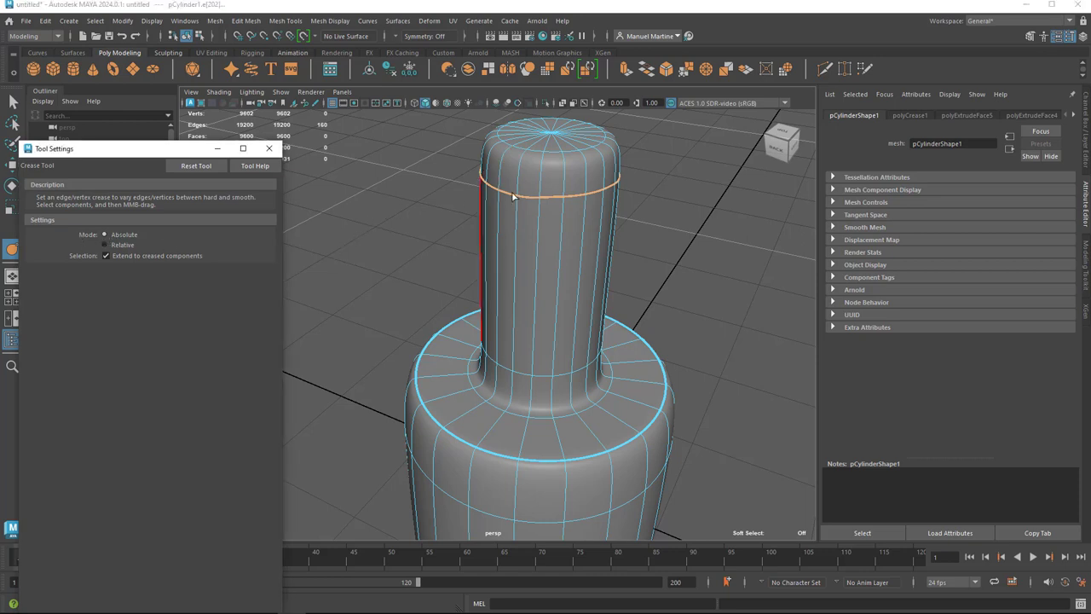
mouse_move(544, 198)
middle_mouse_down()
mouse_move(650, 188)
mouse_move(517, 204)
mouse_move(588, 185)
middle_mouse_up()
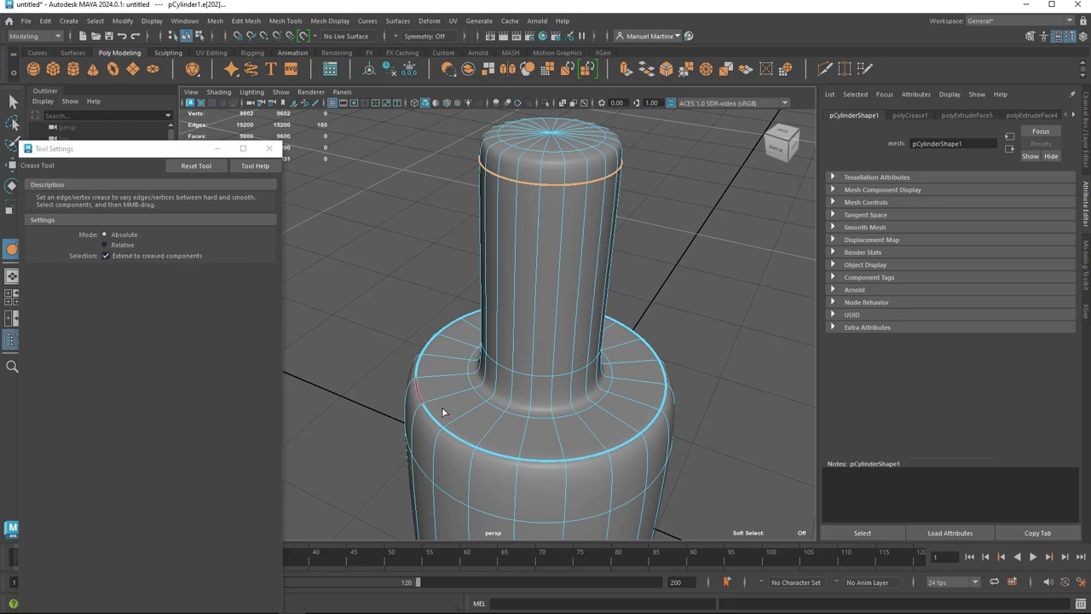
With Extend to creased components off, select individual edges on the lower ring, then re-enable it
left_click(538, 463)
left_click(597, 457)
left_click(104, 256)
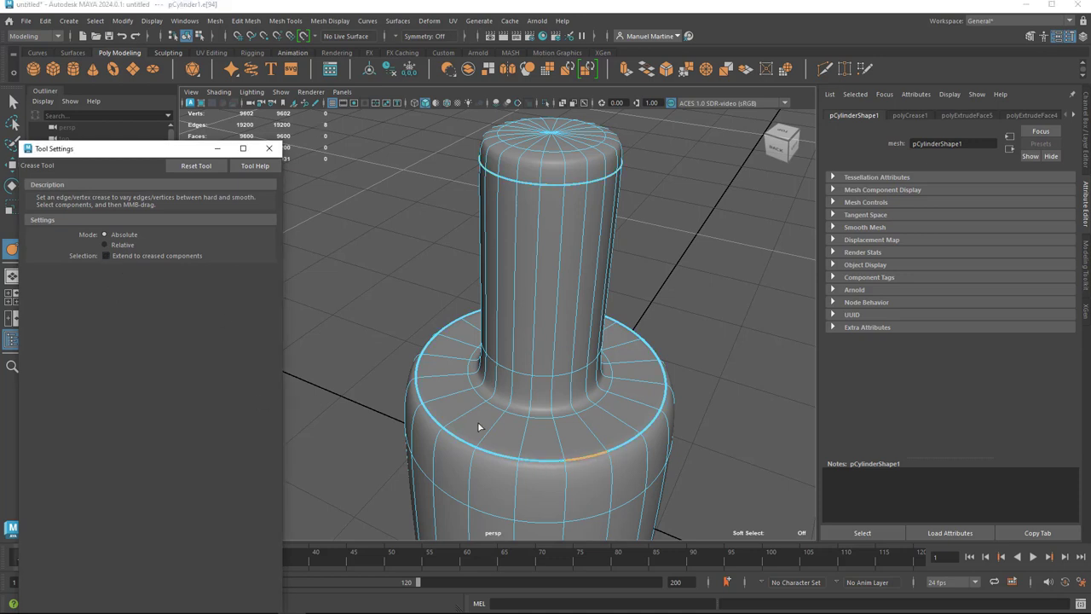
left_click(548, 465)
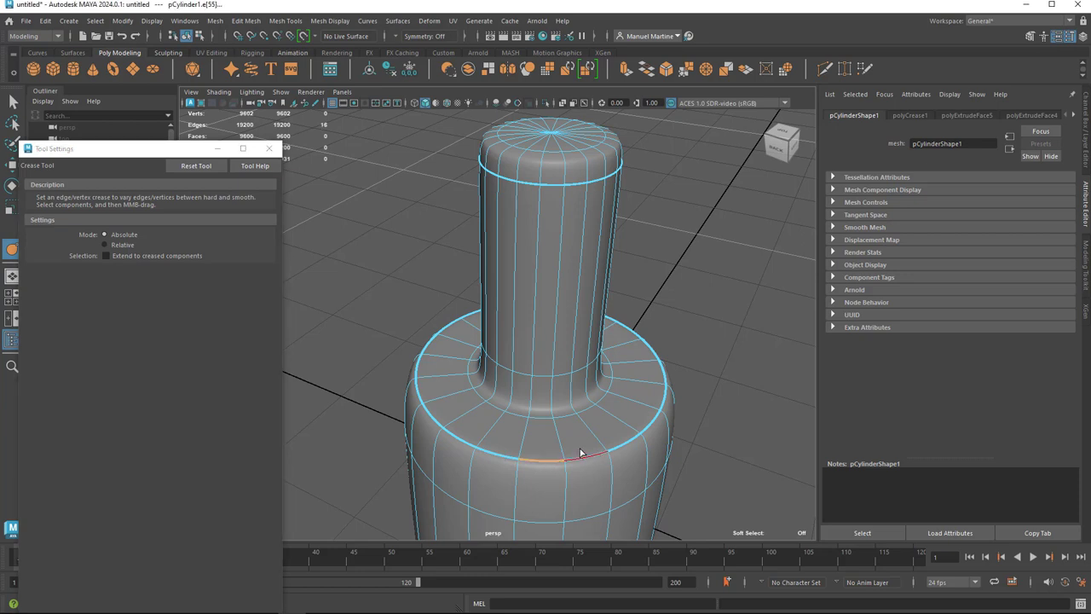
left_click(585, 454, "shift")
left_click(628, 448, "shift")
left_click(649, 426, "shift")
left_click(104, 256)
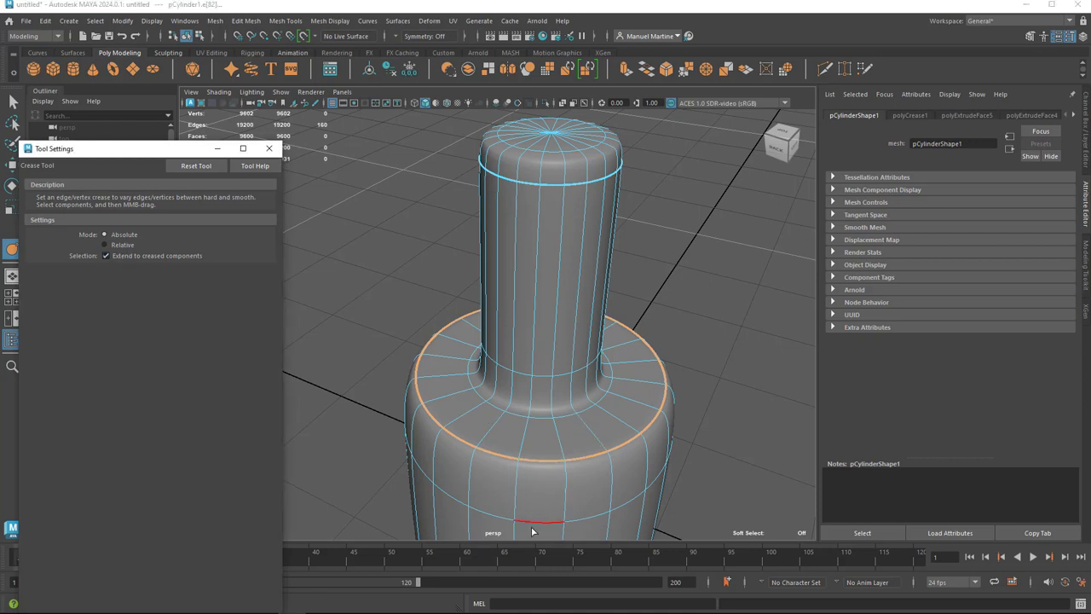
Select the creased neck-top ring and orbit out to a lower, level view of the bottle
left_click(553, 184)
left_click(554, 185)
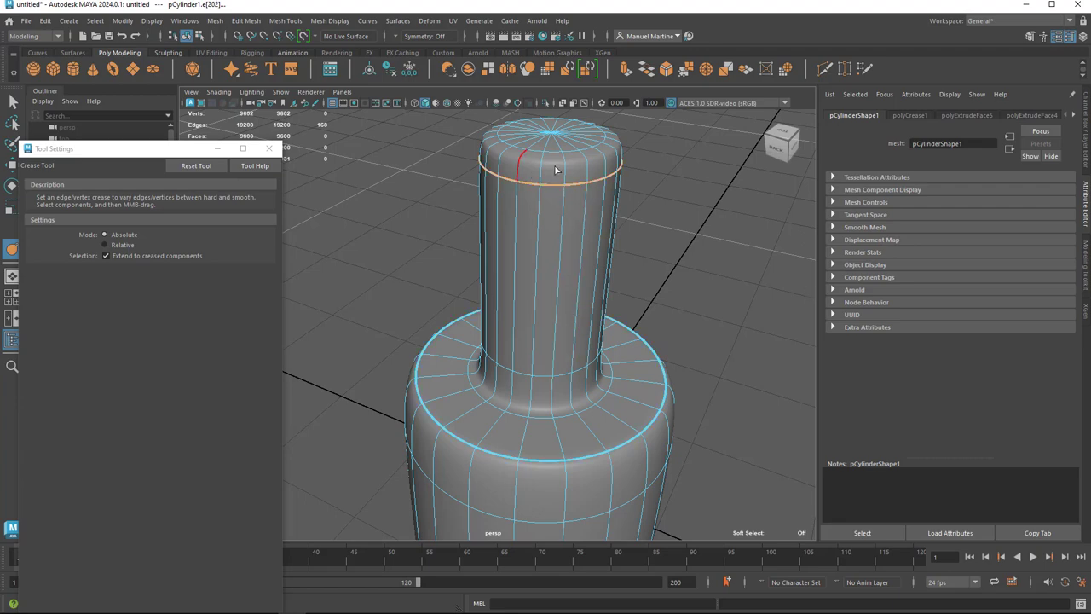
mouse_move(688, 528)
left_mouse_down("alt")
mouse_move(725, 463)
mouse_move(707, 441)
mouse_move(643, 509)
mouse_move(700, 503)
left_mouse_up("alt")
right_click_drag(699, 502, 591, 468, "alt")
left_click_drag(591, 468, 602, 448, "alt")
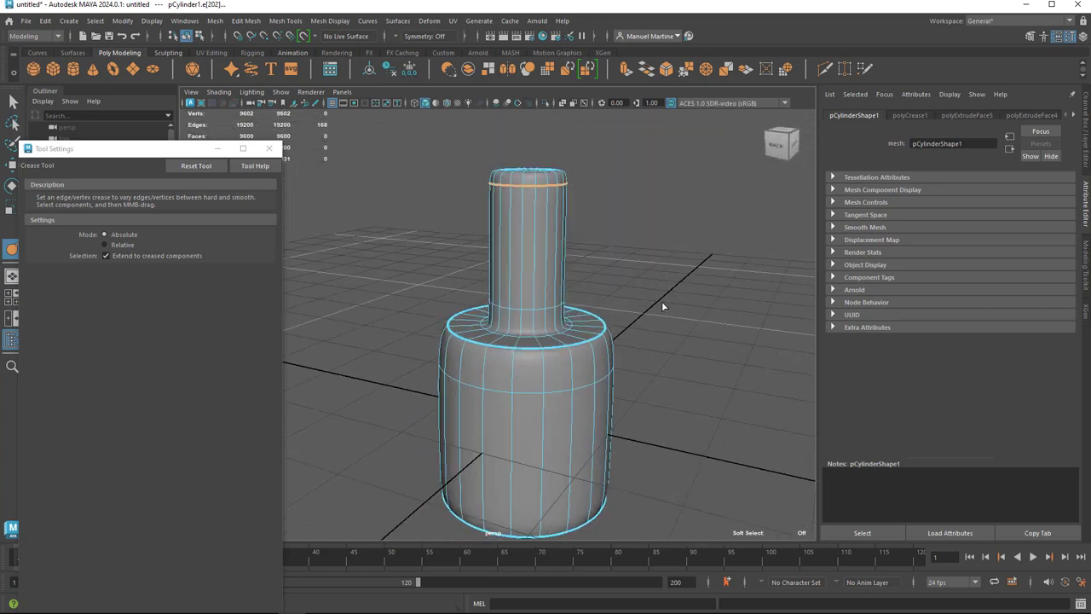
Show the polyCrease1 attributes and scroll the Edge Crease list to review values such as 1.94, 2.01 and 1.27
left_click(910, 115)
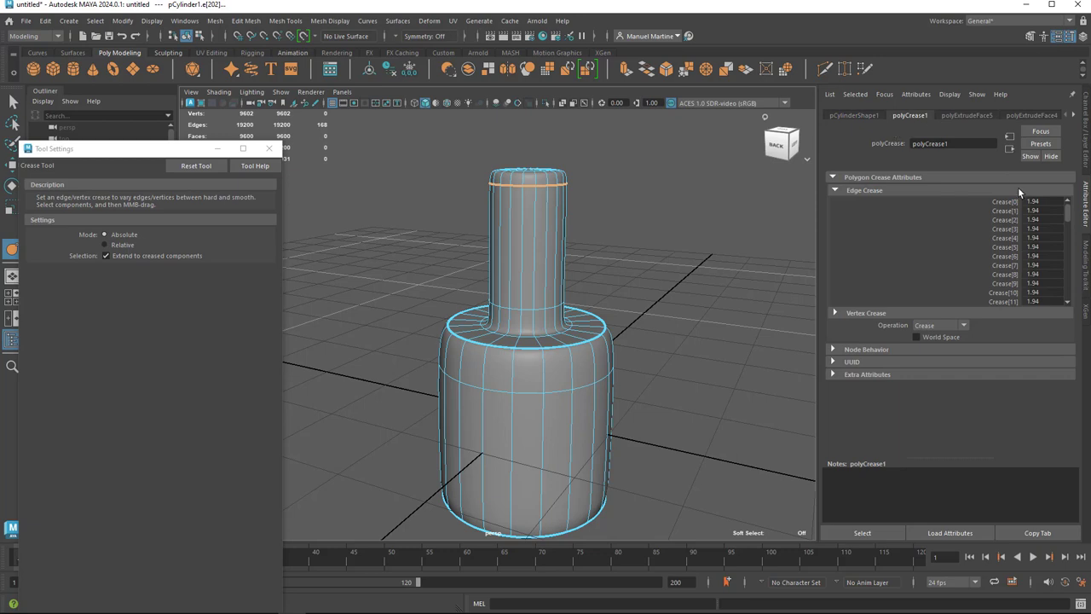
mouse_move(1069, 220)
left_mouse_down()
mouse_move(1067, 286)
mouse_move(1078, 210)
left_mouse_up()
left_click_drag(1068, 211, 1068, 261)
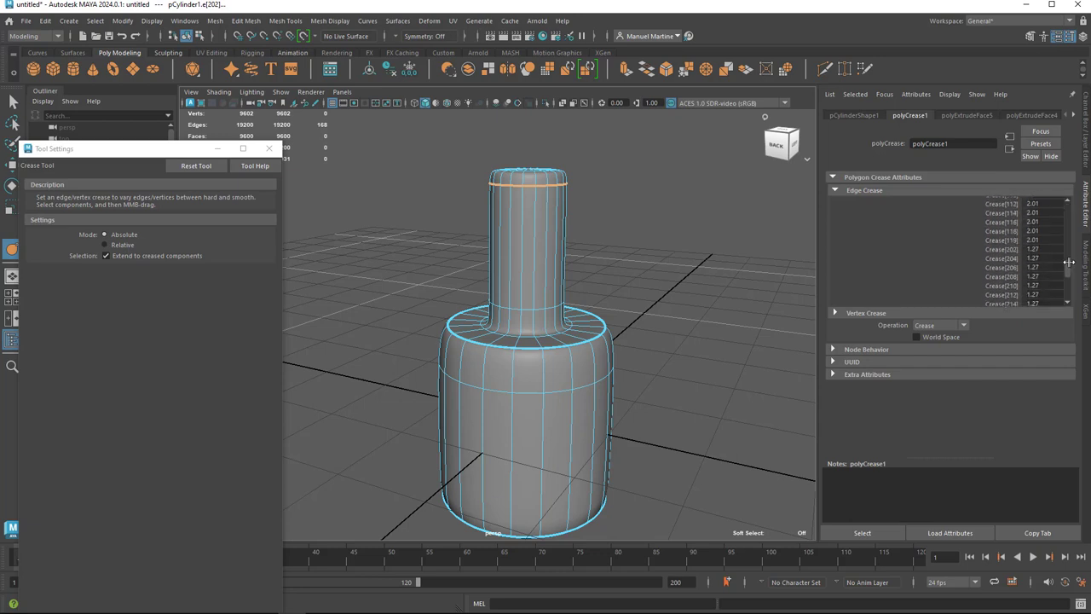
scroll(1029, 264, "up", 3)
scroll(1028, 264, "up", 3)
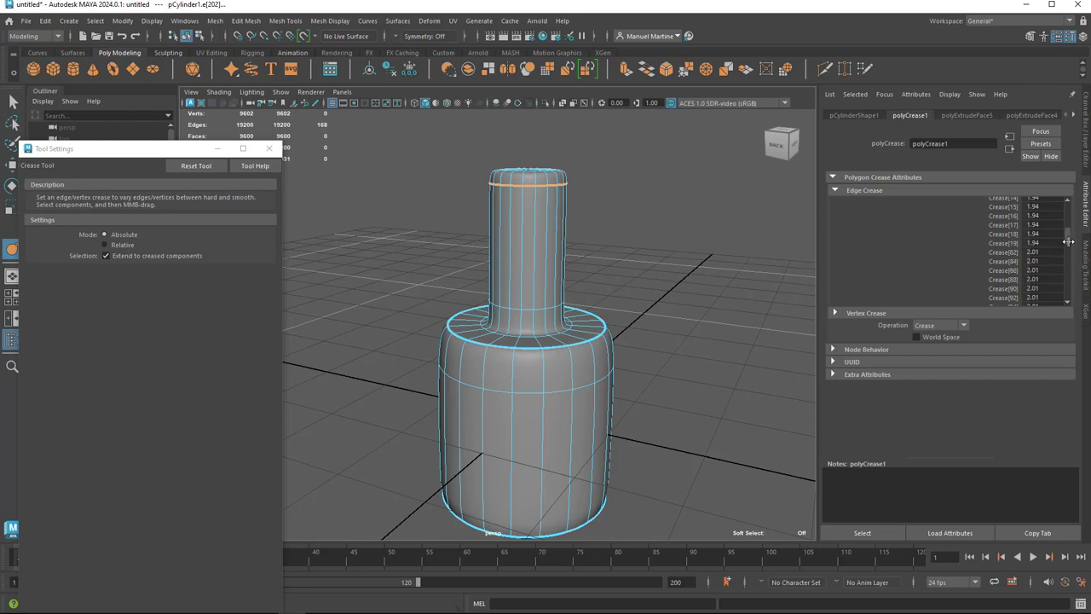
mouse_move(1067, 241)
left_mouse_down()
mouse_move(1072, 224)
mouse_move(1073, 264)
mouse_move(1069, 209)
mouse_move(1030, 296)
left_mouse_up()
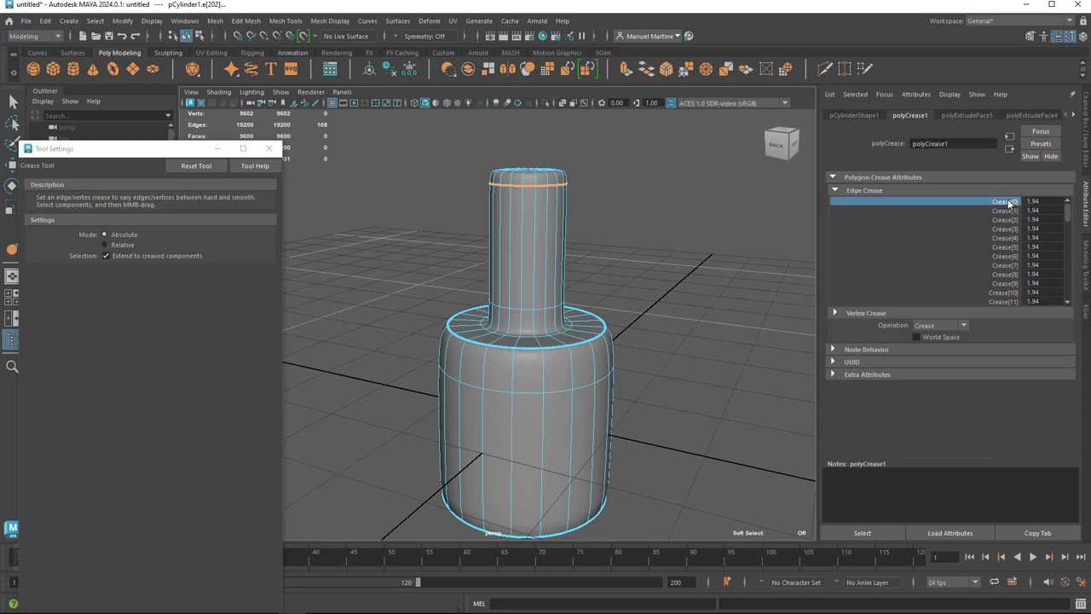
Set Crease[0] through Crease[10] to 1 and orbit to check the softened base
double_click(1031, 294)
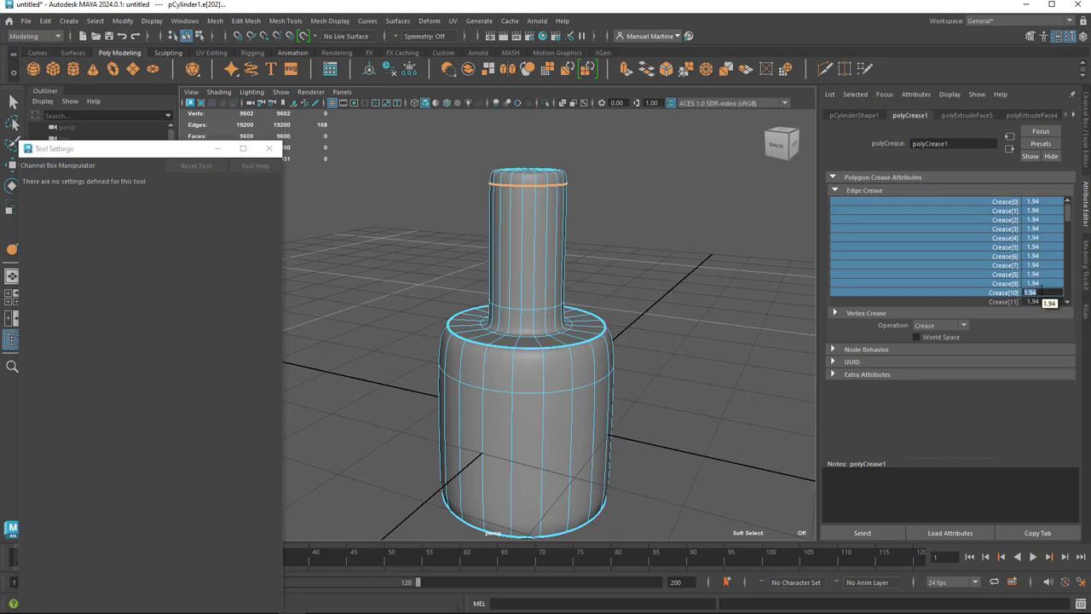
type("1")
key("Return")
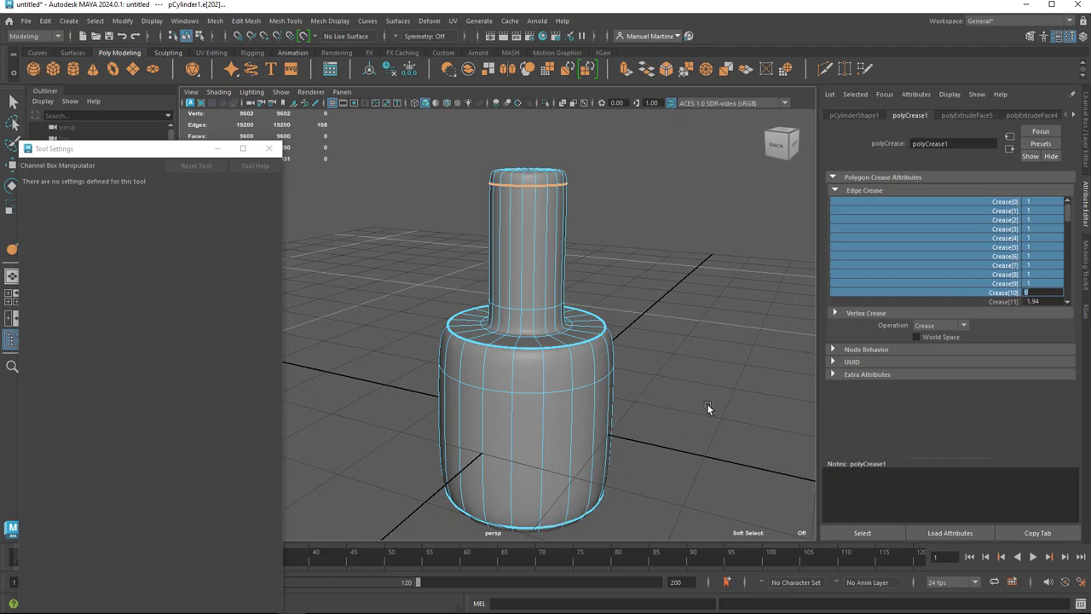
left_click_drag(676, 433, 707, 357, "alt")
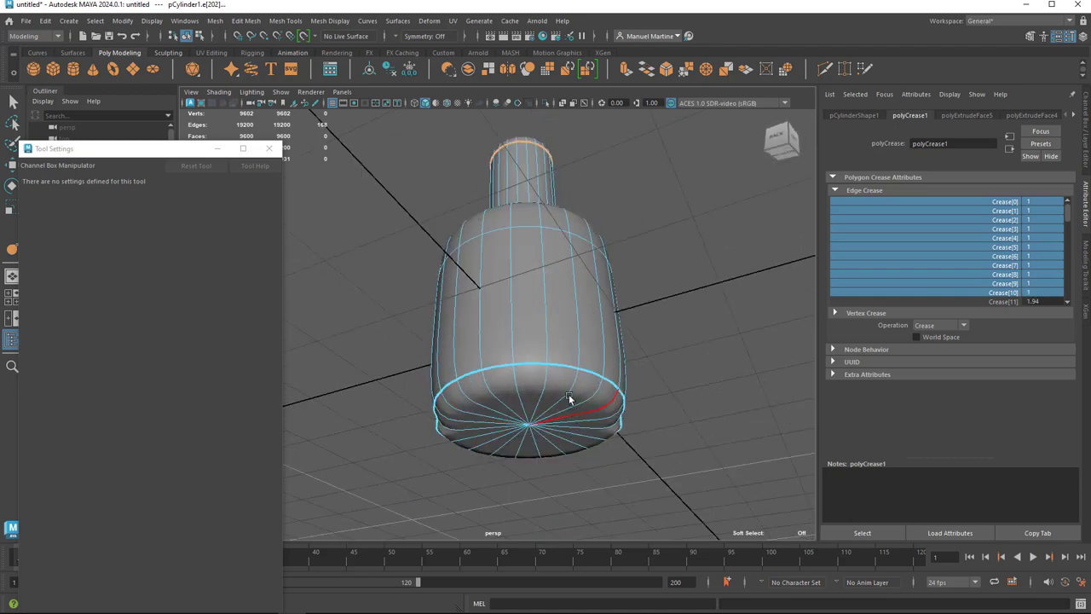
mouse_move(596, 390)
left_mouse_down("alt")
mouse_move(418, 419)
mouse_move(455, 434)
mouse_move(721, 441)
mouse_move(685, 440)
mouse_move(691, 428)
left_mouse_up("alt")
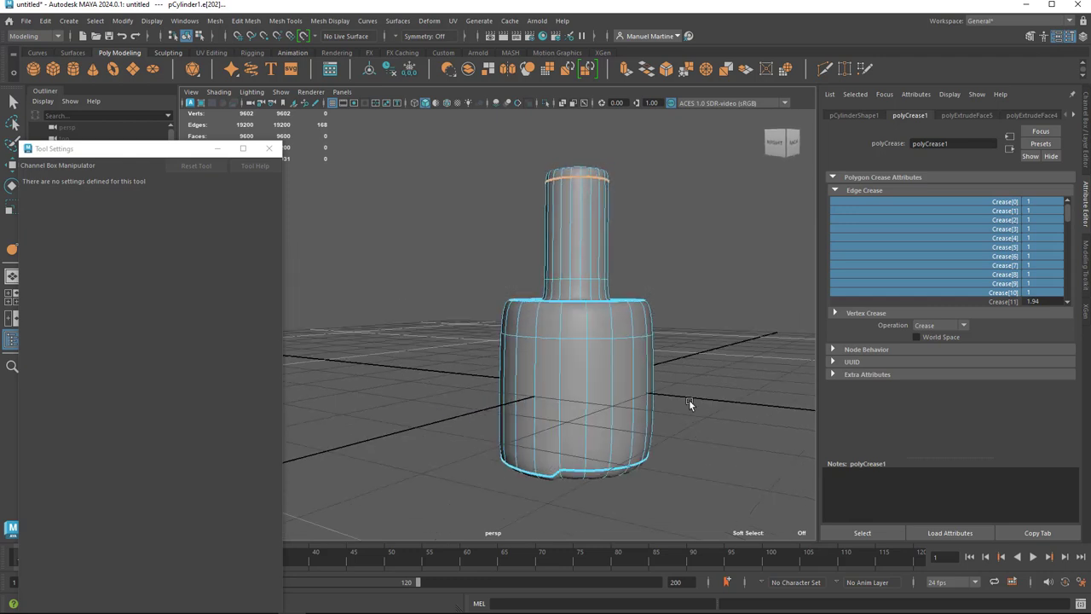
Close the Crease Tool settings, deselect the bottle, and orbit back to an eye-level view
left_click(270, 150)
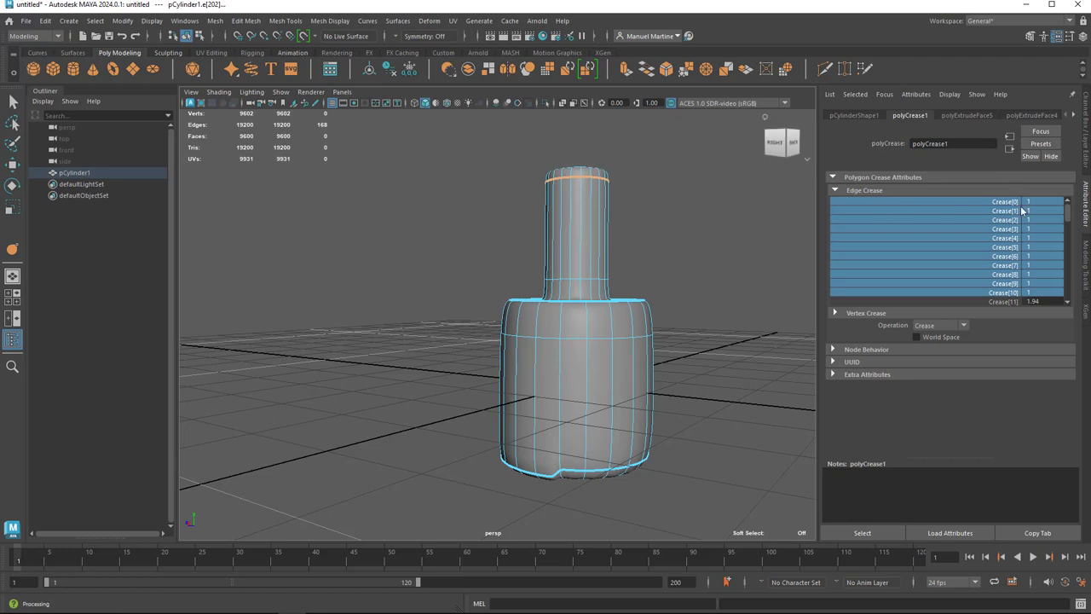
scroll(1070, 217, "down", 1)
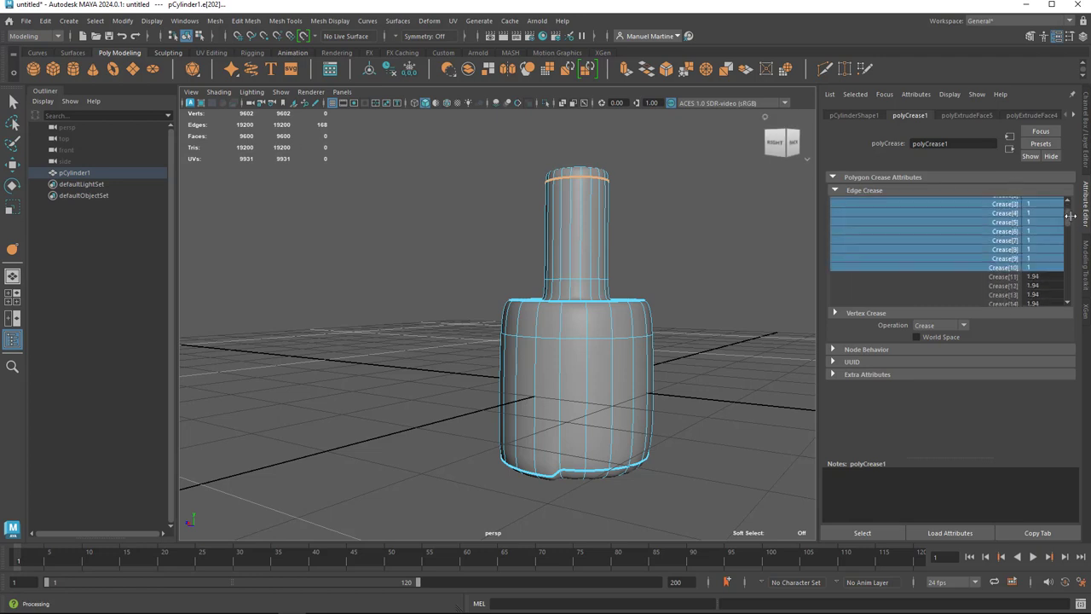
left_click(655, 201)
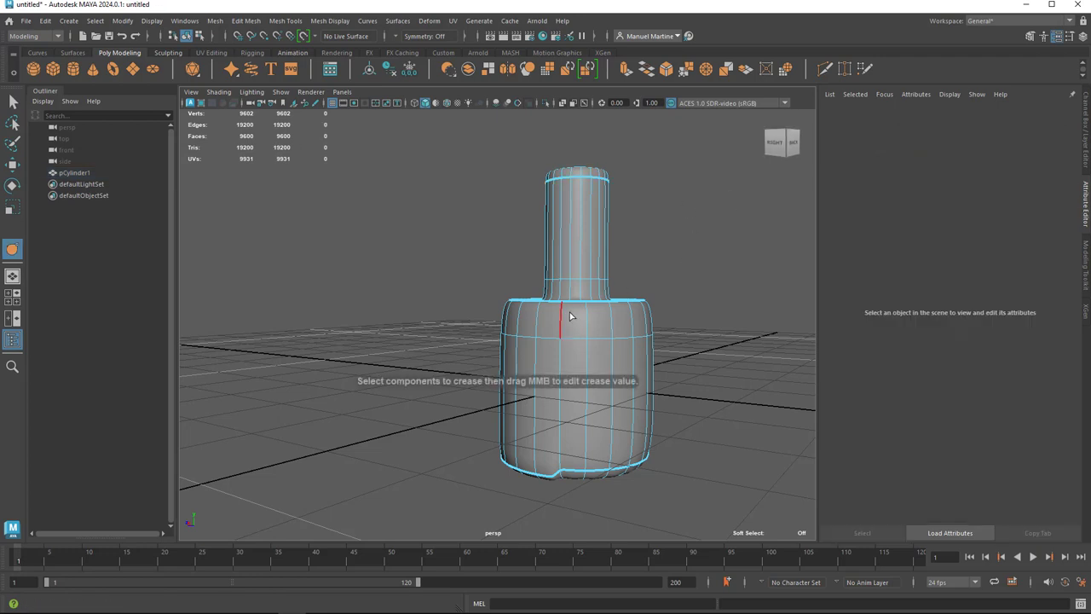
left_click_drag(599, 315, 552, 345, "alt")
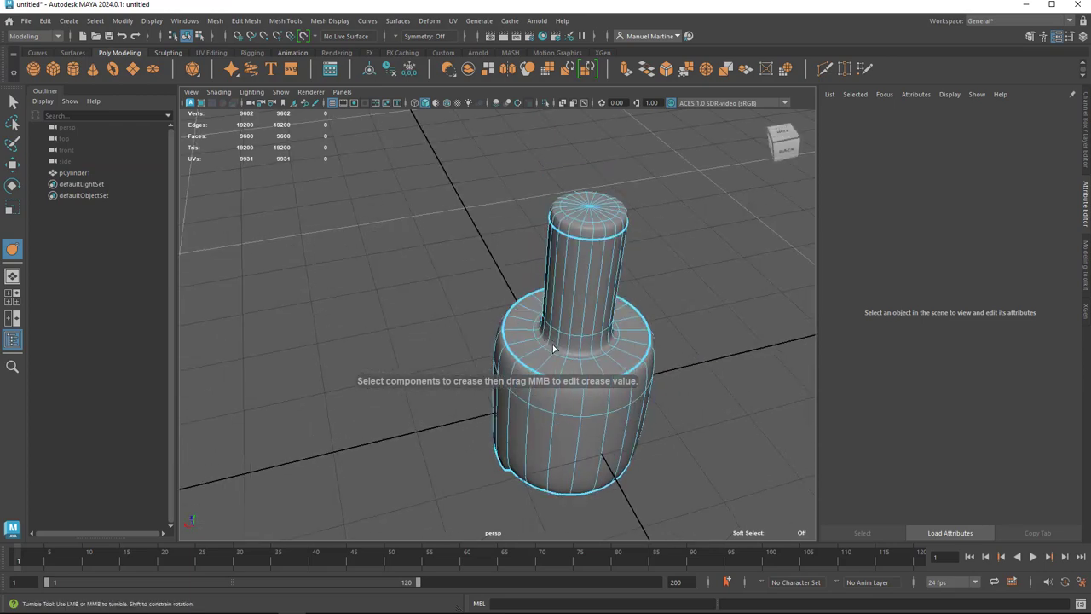
middle_click_drag(464, 322, 405, 330, "alt")
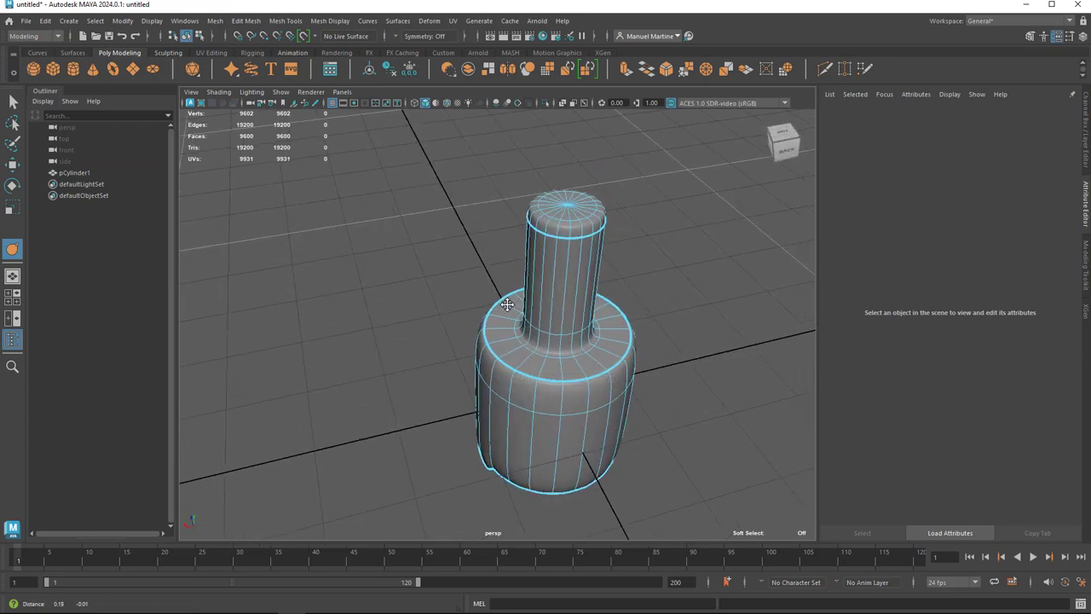
left_click_drag(406, 330, 512, 299, "alt")
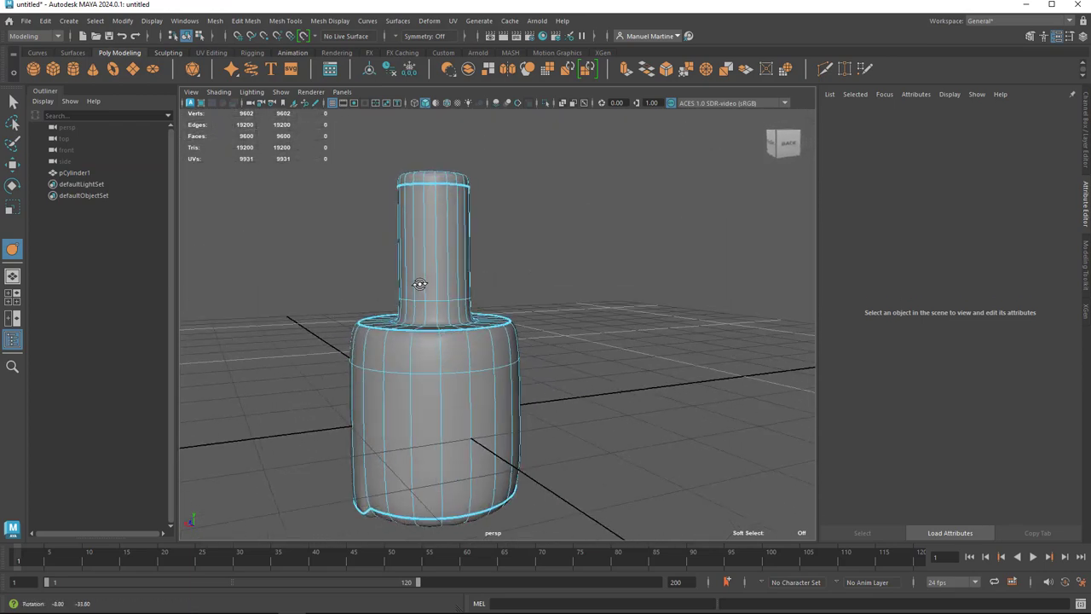